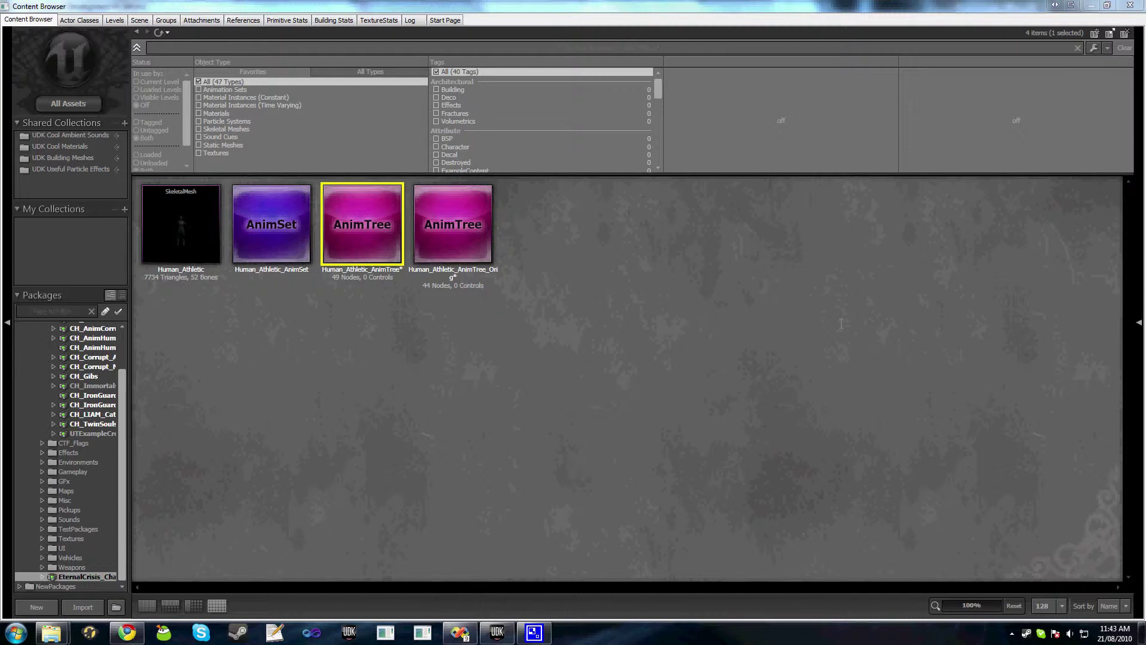
Open Human_Athletic_AnimTree and add a UDKAnimBlendBySlotActive node from the Filter node list.
{"action": "double_click", "coordinate": [374, 246]}
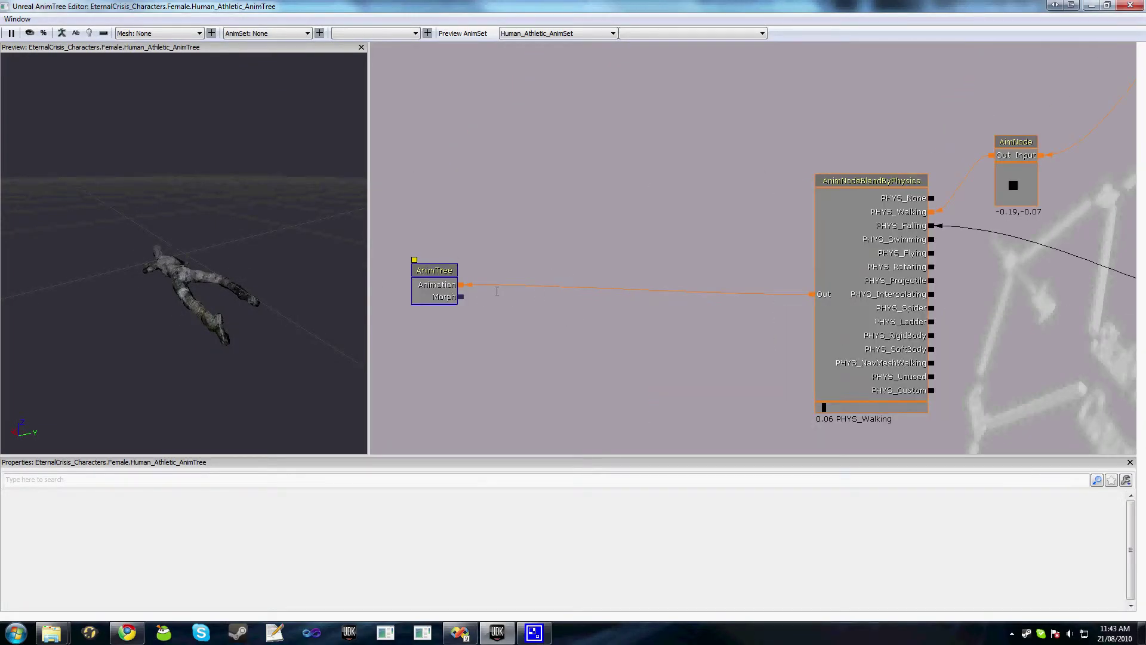
{"action": "right_click", "coordinate": [552, 241]}
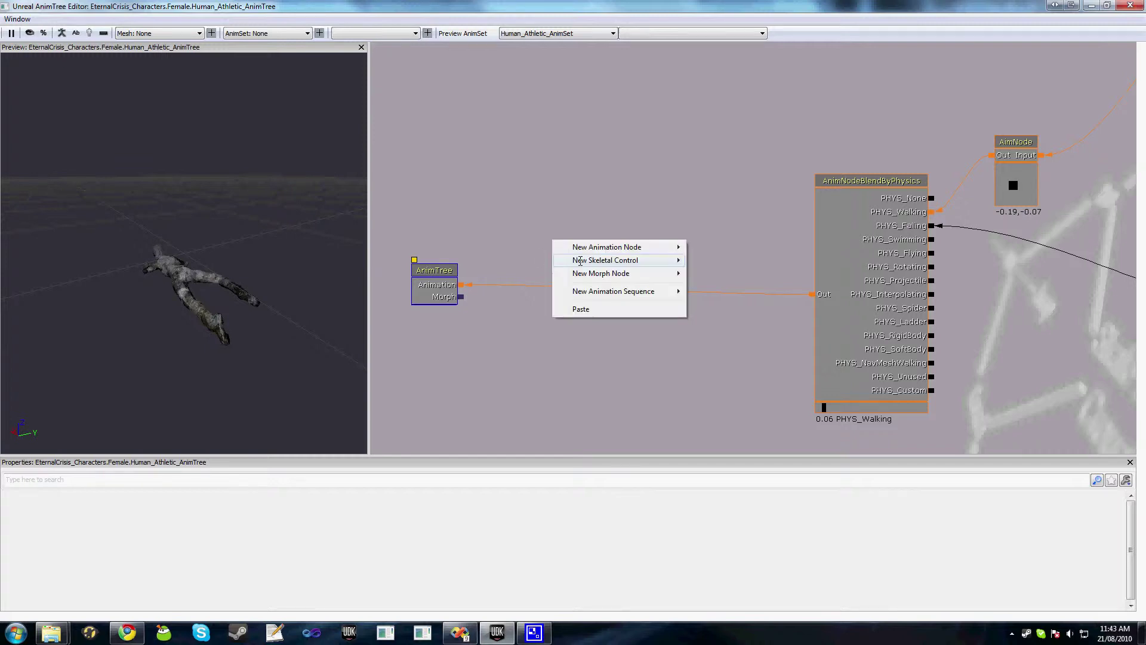
{"action": "mouse_move", "coordinate": [599, 250]}
{"action": "mouse_move", "coordinate": [724, 273]}
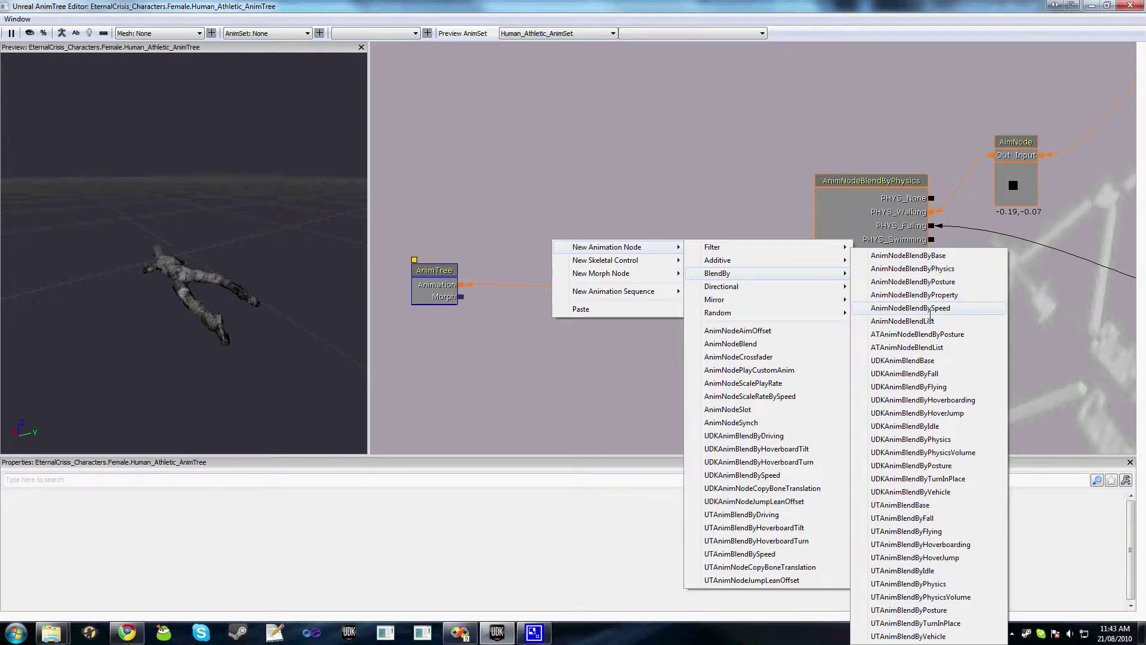
{"action": "mouse_move", "coordinate": [739, 246]}
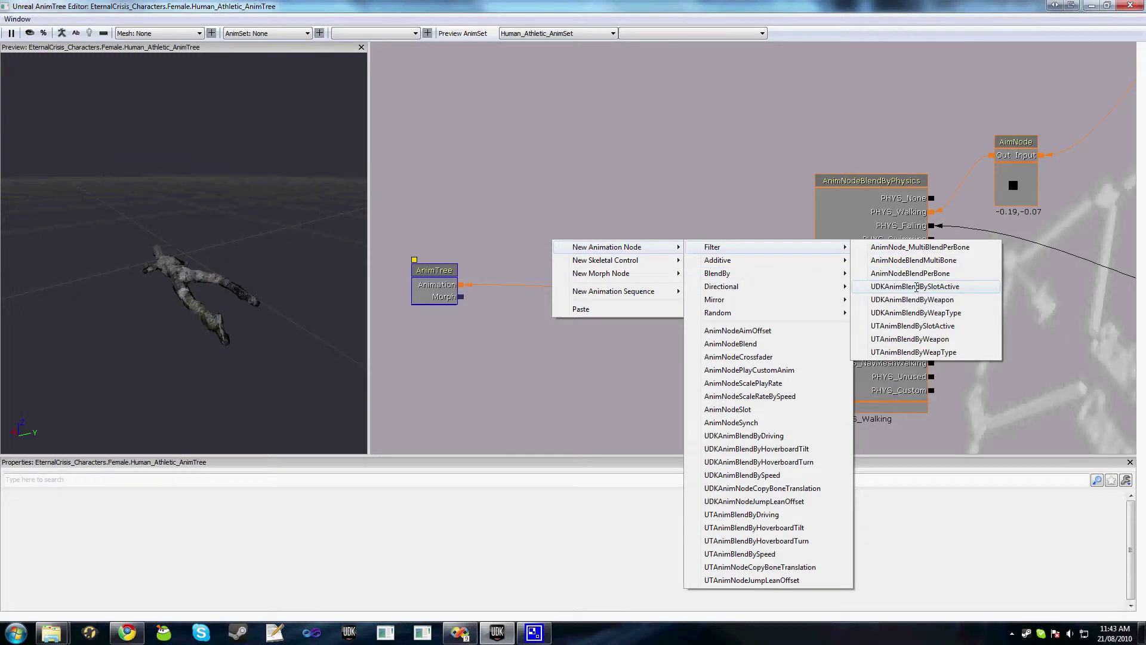
{"action": "left_click", "coordinate": [916, 287]}
Reconnect the AnimTree's Animation output from the physics blend to the new slot blend node.
{"action": "left_click_drag", "start_coordinate": [607, 263], "coordinate": [589, 217]}
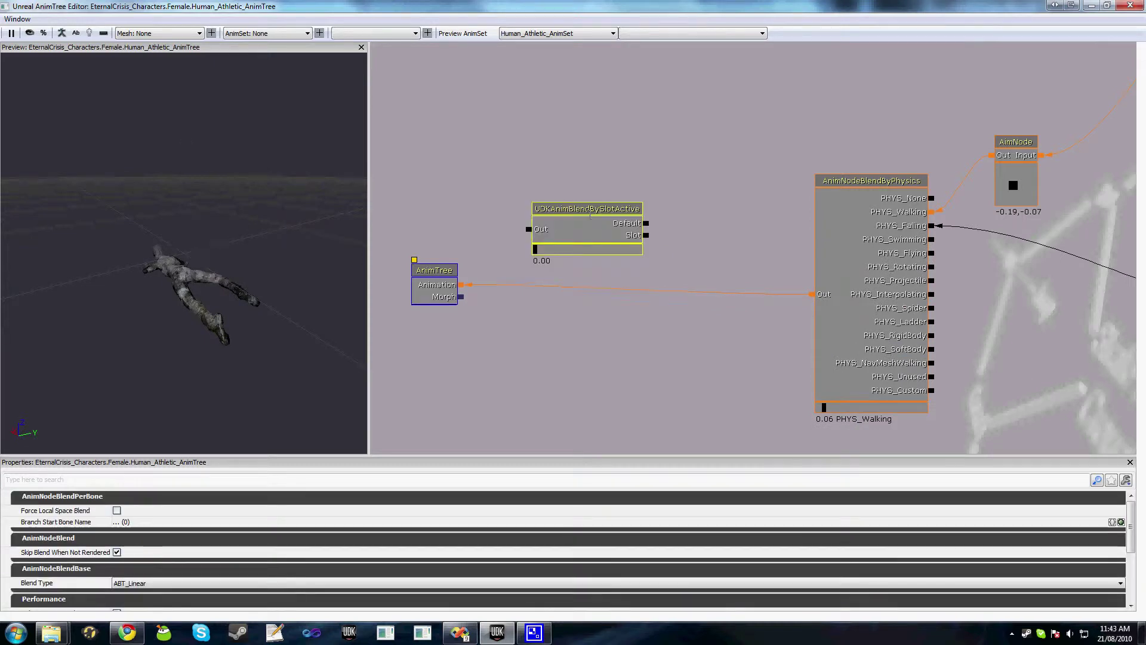
{"action": "left_click", "coordinate": [462, 285], "text": "alt"}
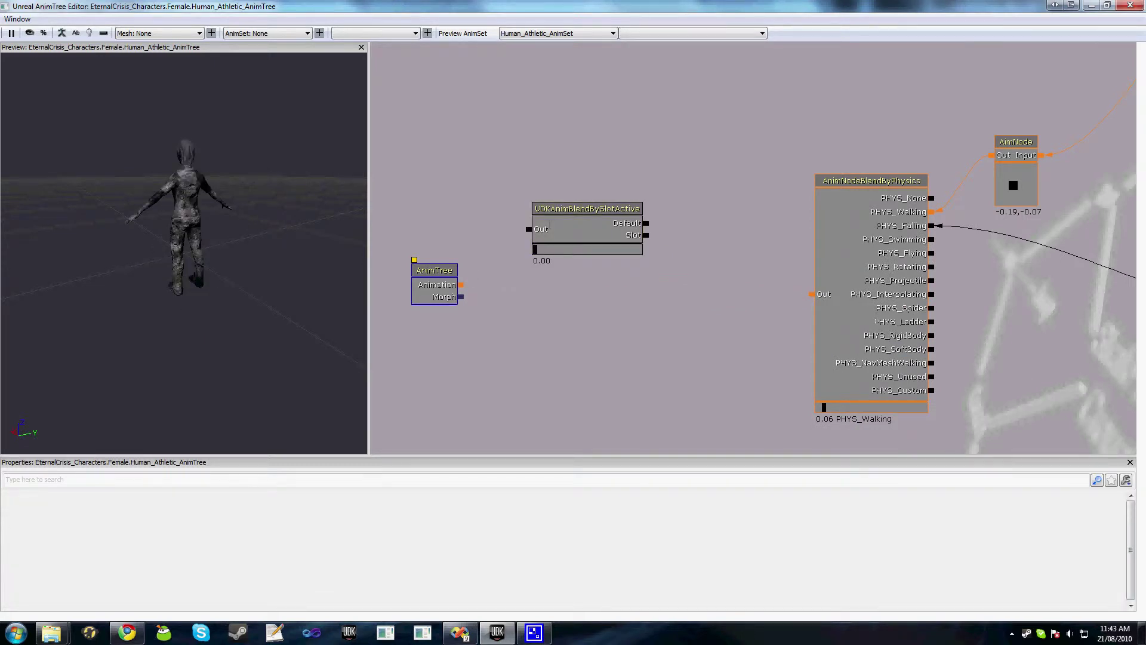
{"action": "left_click_drag", "start_coordinate": [585, 208], "coordinate": [464, 287]}
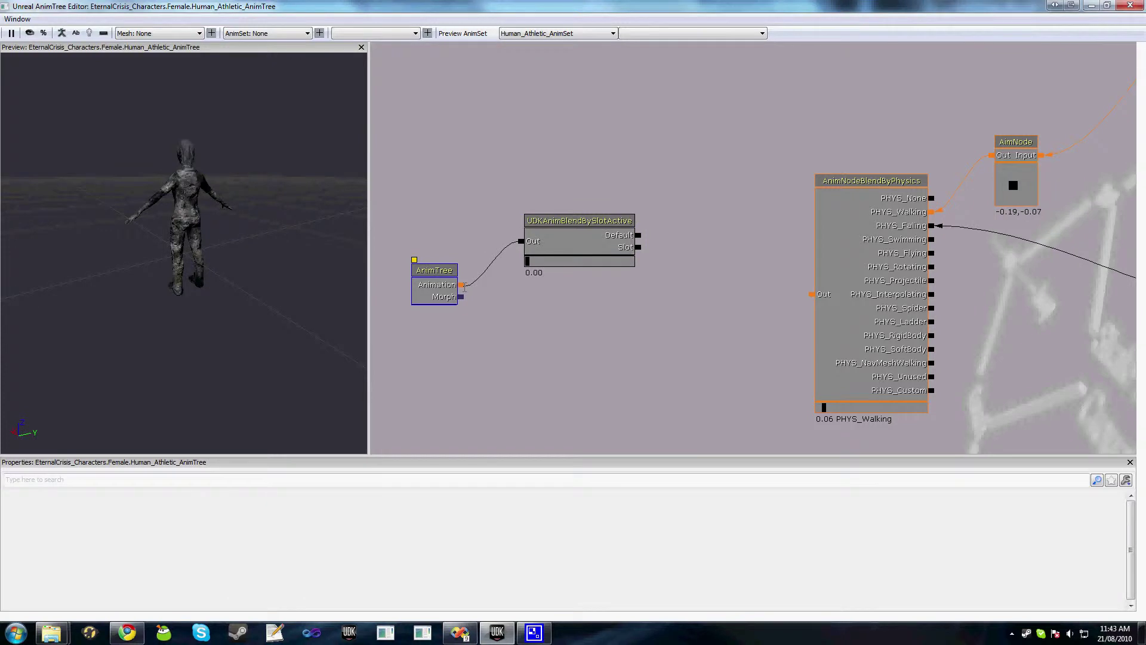
Enable Tick During Paused Anims on the slot blend node.
{"action": "left_click", "coordinate": [464, 287]}
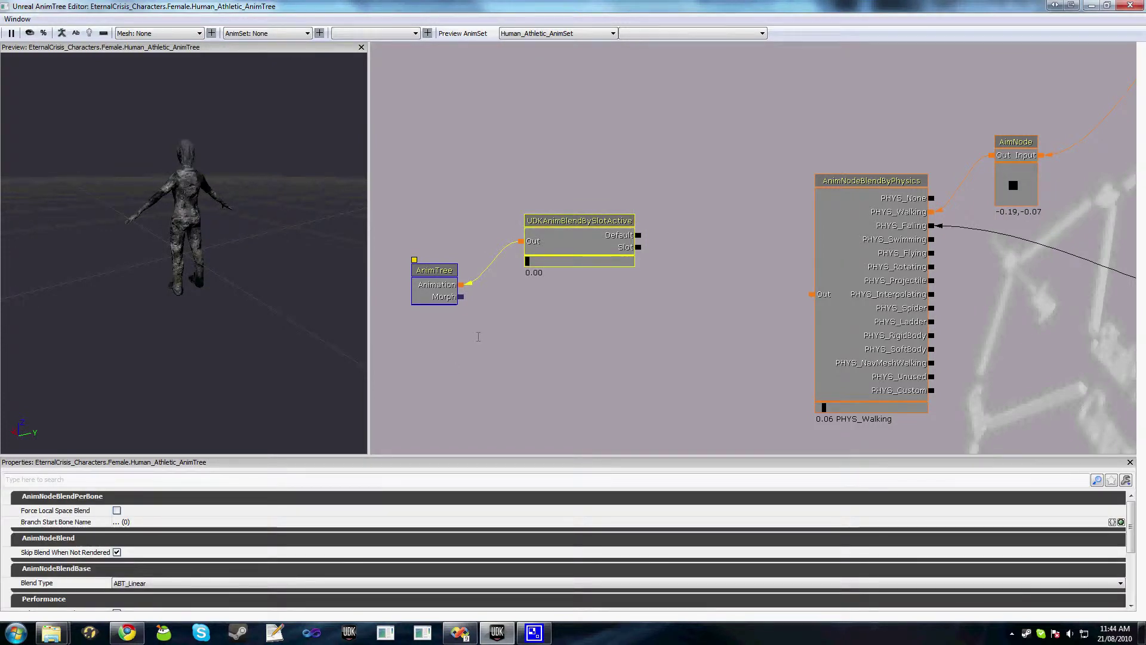
{"action": "scroll", "coordinate": [159, 510], "scroll_direction": "down", "scroll_amount": 3}
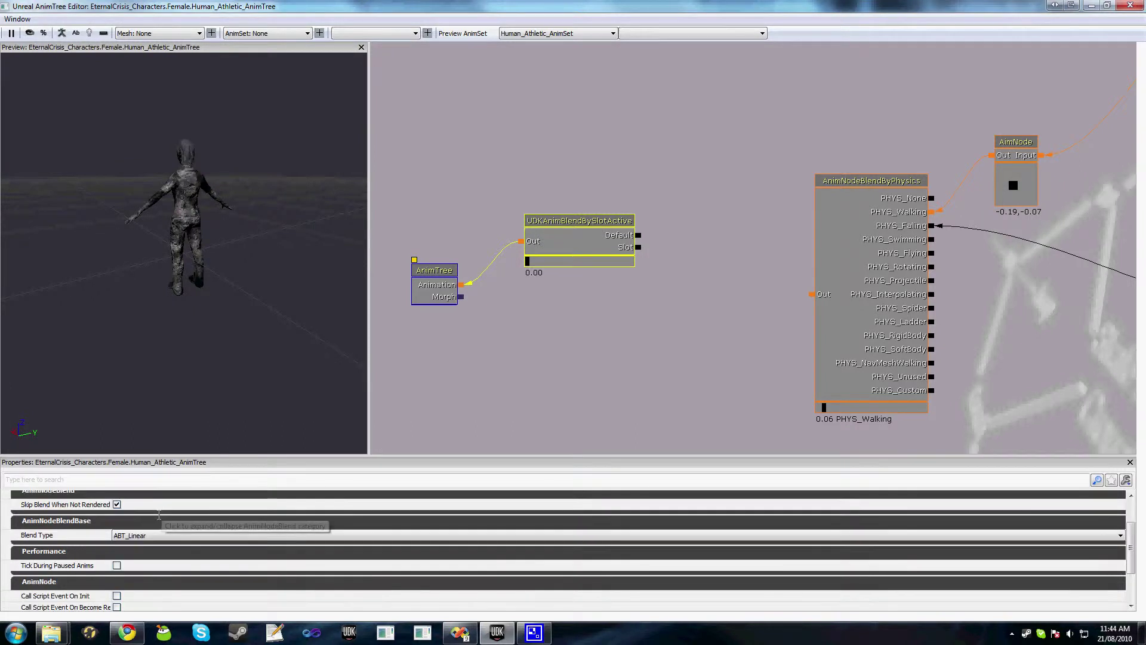
{"action": "scroll", "coordinate": [142, 535], "scroll_direction": "down", "scroll_amount": 3}
{"action": "scroll", "coordinate": [142, 535], "scroll_direction": "up", "scroll_amount": 1}
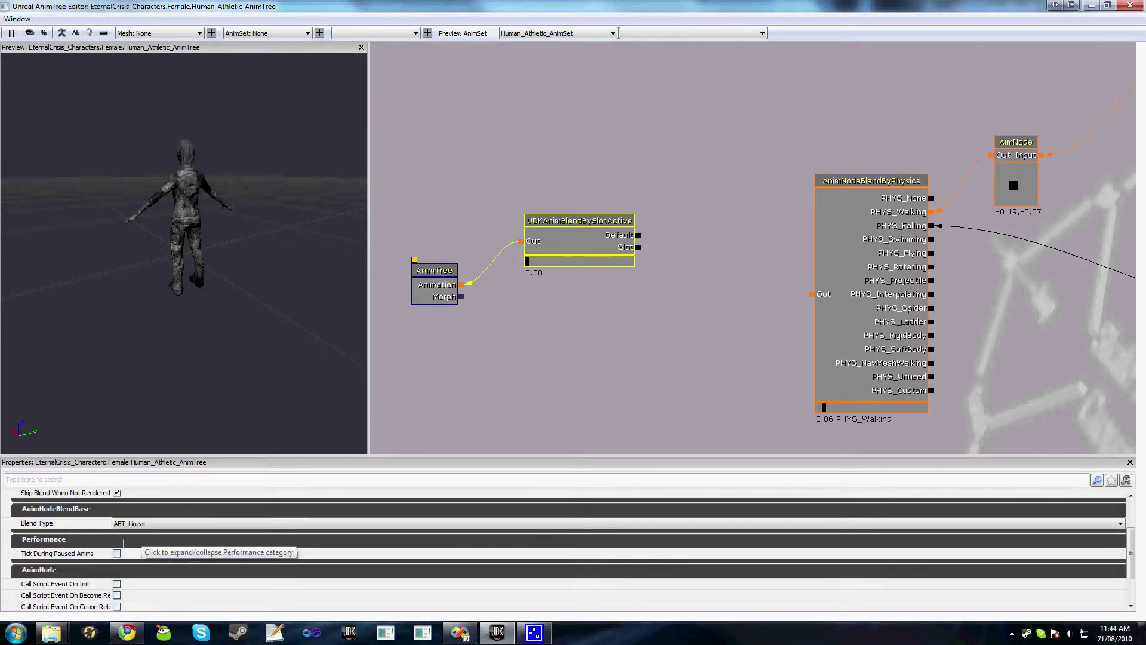
{"action": "left_click", "coordinate": [117, 553]}
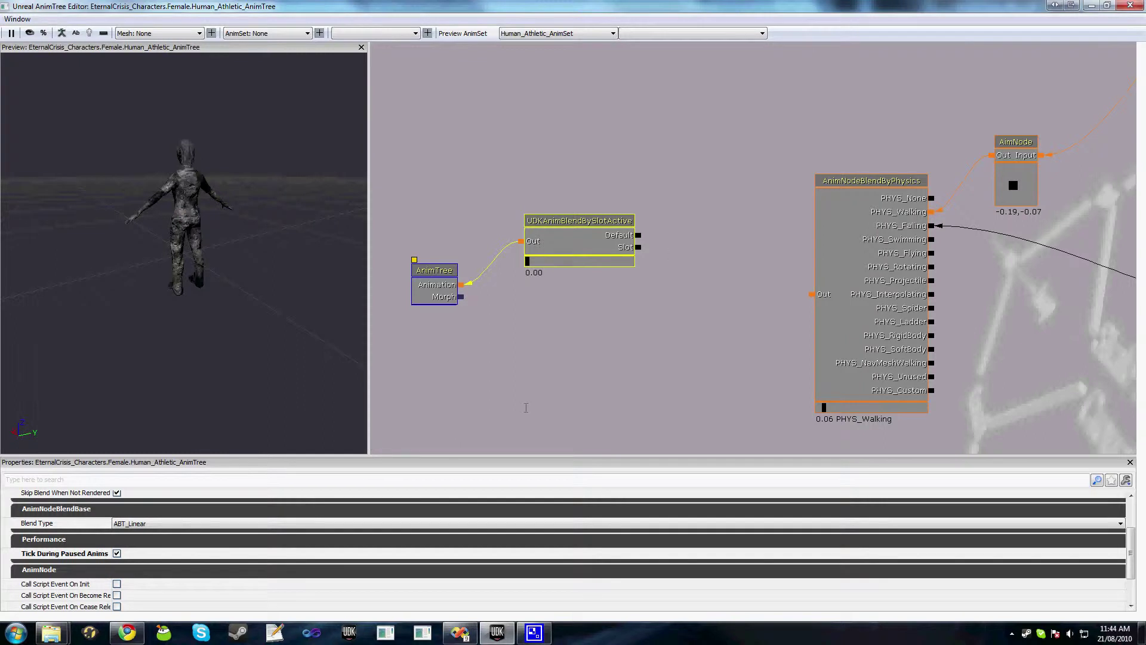
{"action": "scroll", "coordinate": [319, 553], "scroll_direction": "up", "scroll_amount": 2}
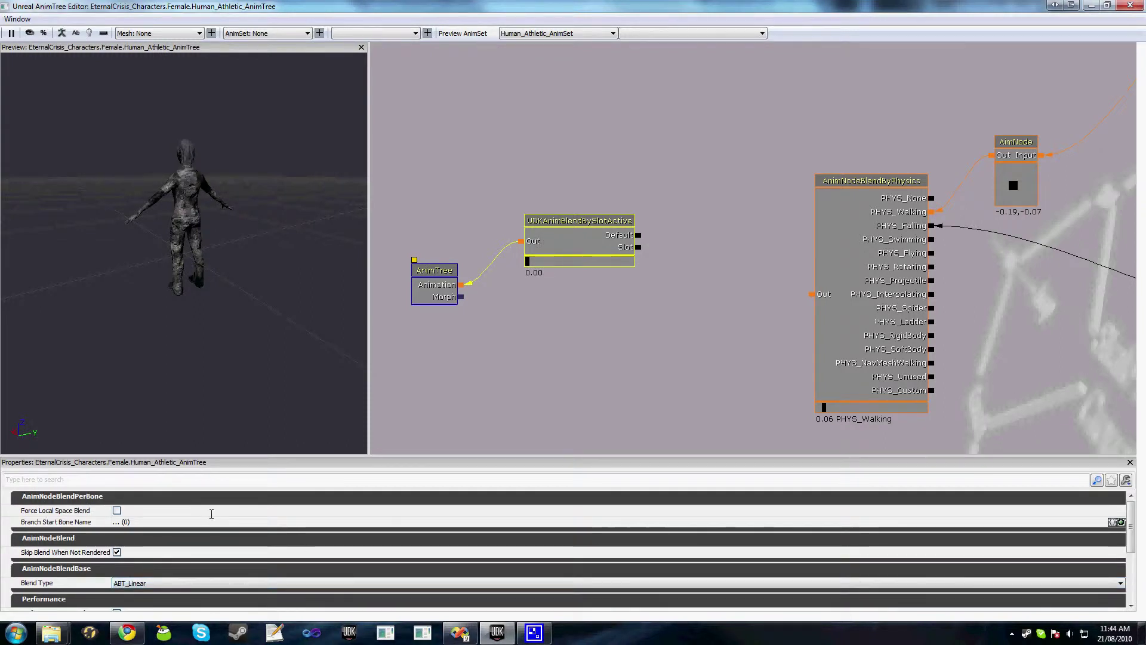
Add a Branch Start Bone Name entry and set it to Bip01-Spine1.
{"action": "left_click", "coordinate": [1120, 521]}
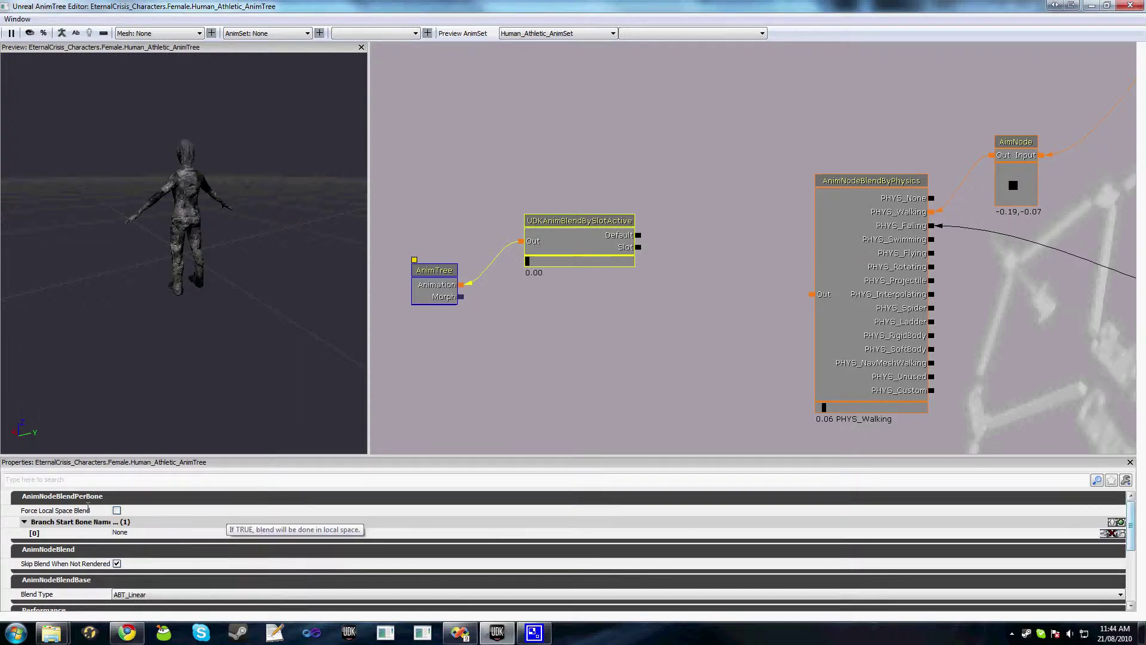
{"action": "left_click", "coordinate": [120, 531]}
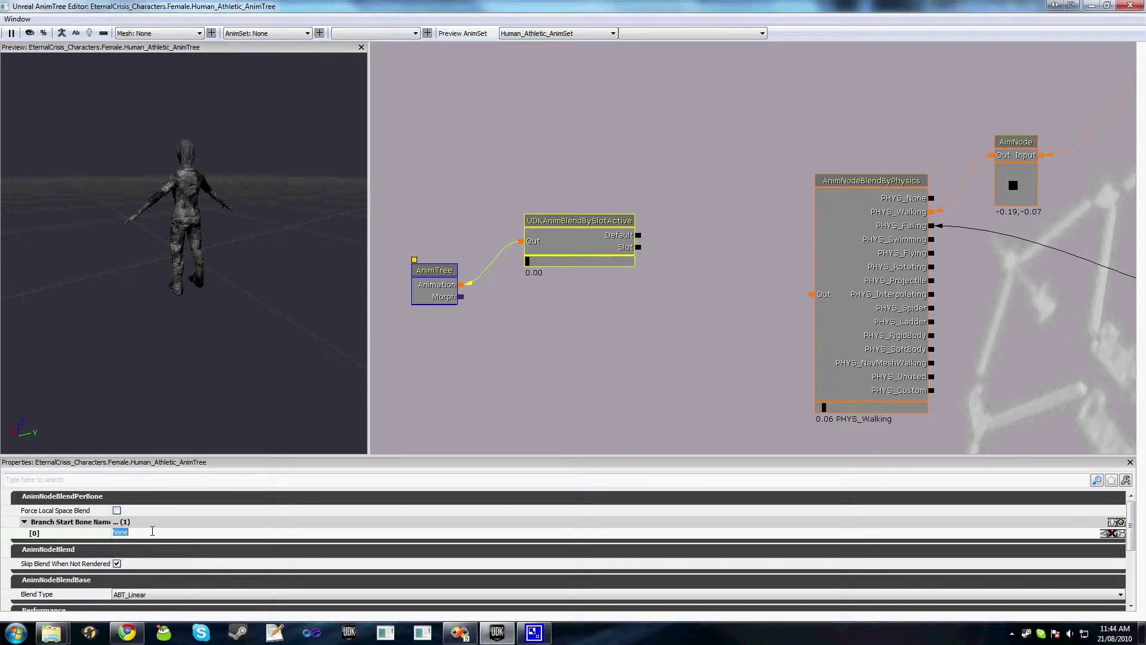
{"action": "type", "text": "Bip01-Spine1"}
{"action": "key", "text": "Return"}
{"action": "left_click", "coordinate": [154, 531]}
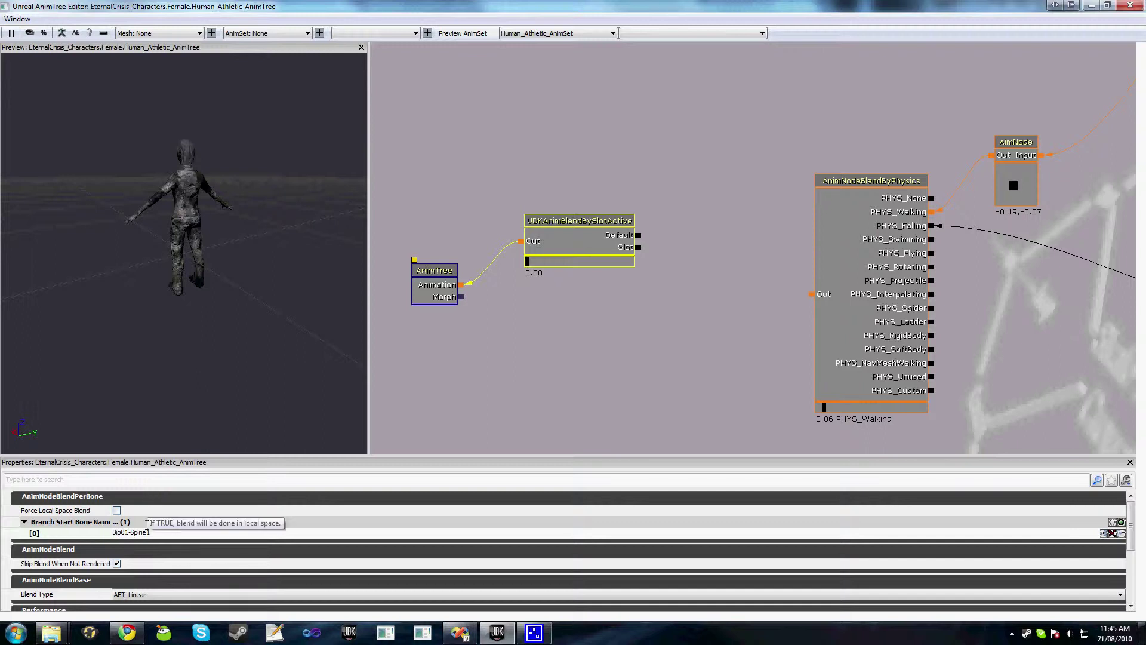
Add an unconnected AnimNodeSlot node named TopHalfSlot.
{"action": "left_click_drag", "start_coordinate": [567, 252], "coordinate": [533, 270]}
{"action": "right_click", "coordinate": [650, 289]}
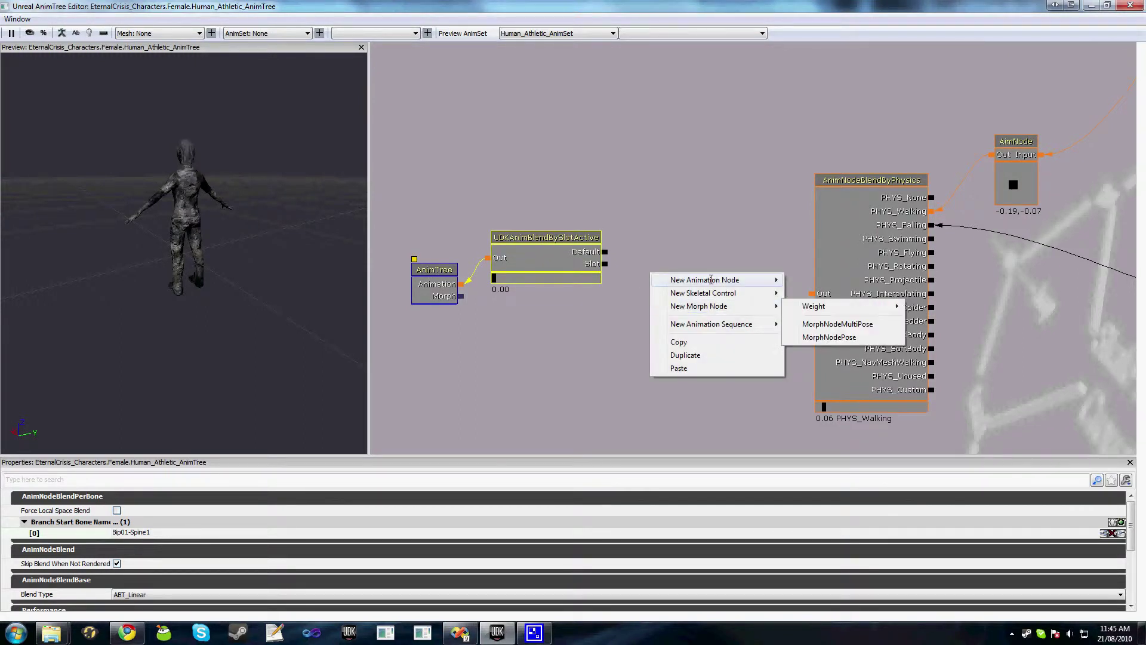
{"action": "mouse_move", "coordinate": [711, 279]}
{"action": "left_click", "coordinate": [847, 442]}
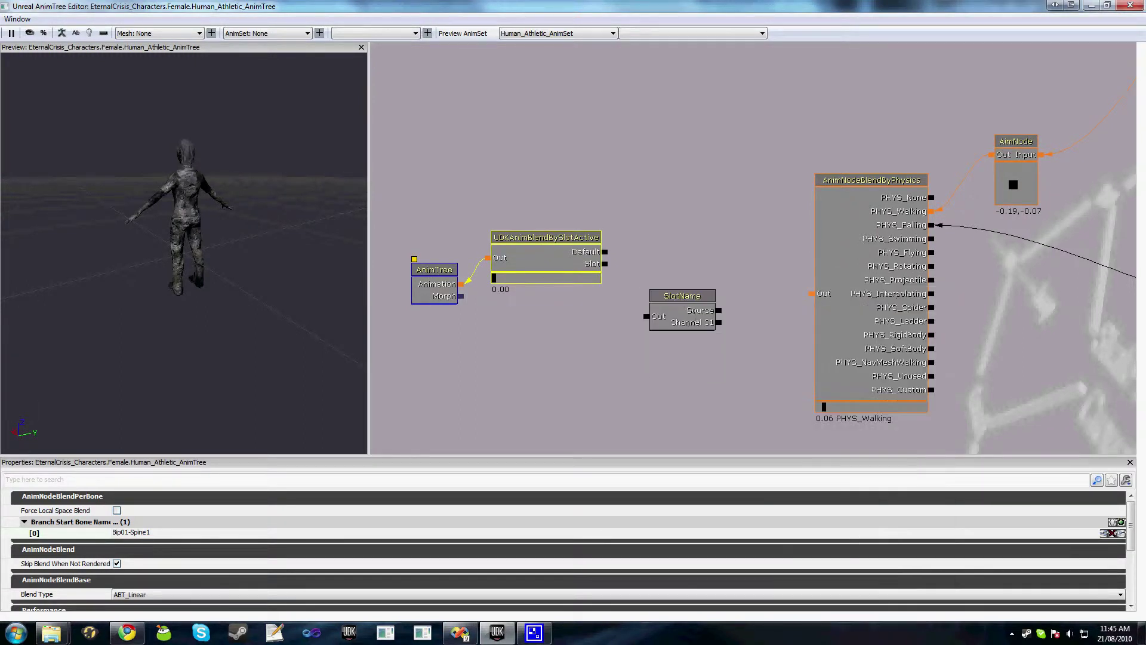
{"action": "left_click_drag", "start_coordinate": [604, 264], "coordinate": [646, 315]}
{"action": "left_click", "coordinate": [682, 296]}
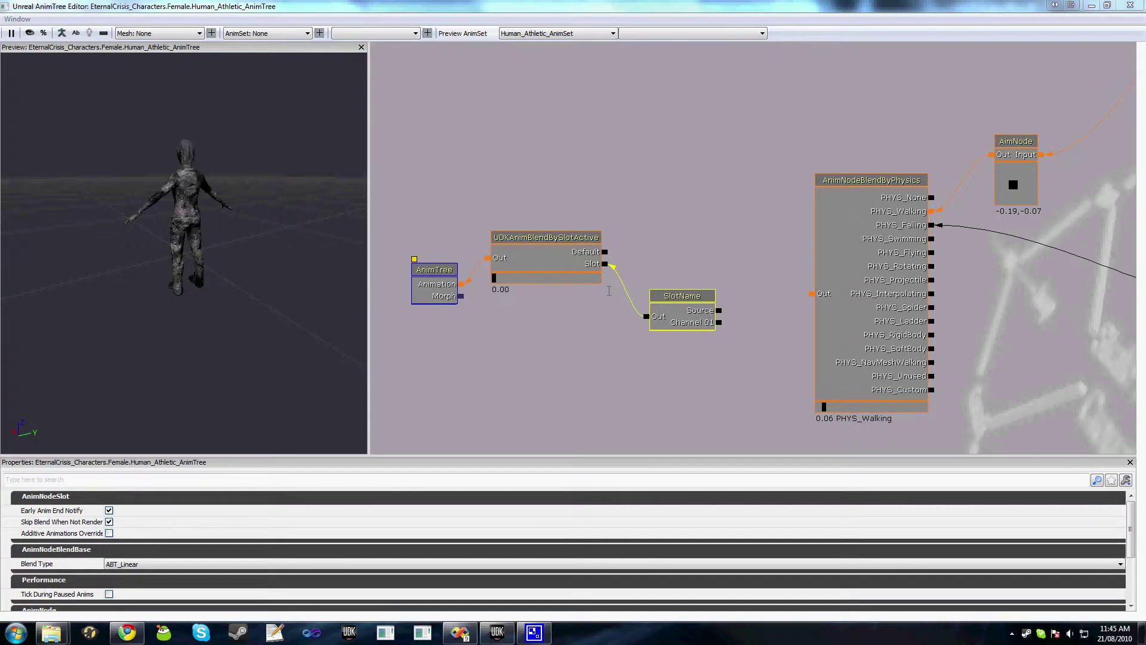
{"action": "left_click", "coordinate": [604, 263], "text": "alt"}
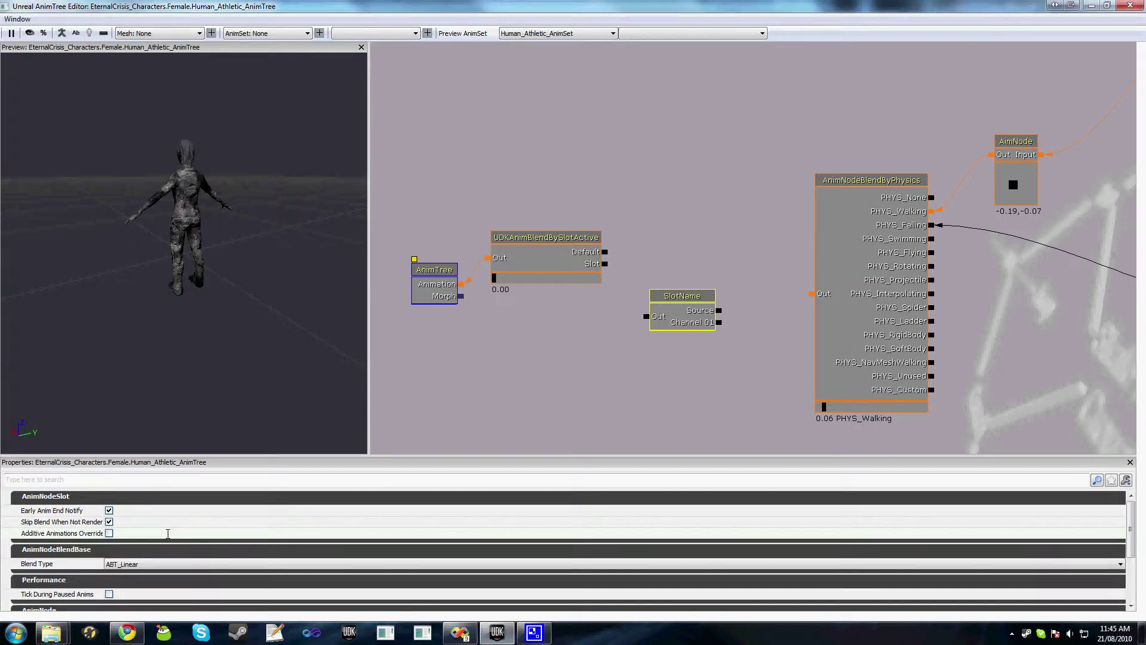
{"action": "scroll", "coordinate": [126, 580], "scroll_direction": "down", "scroll_amount": 5}
{"action": "left_click", "coordinate": [126, 582]}
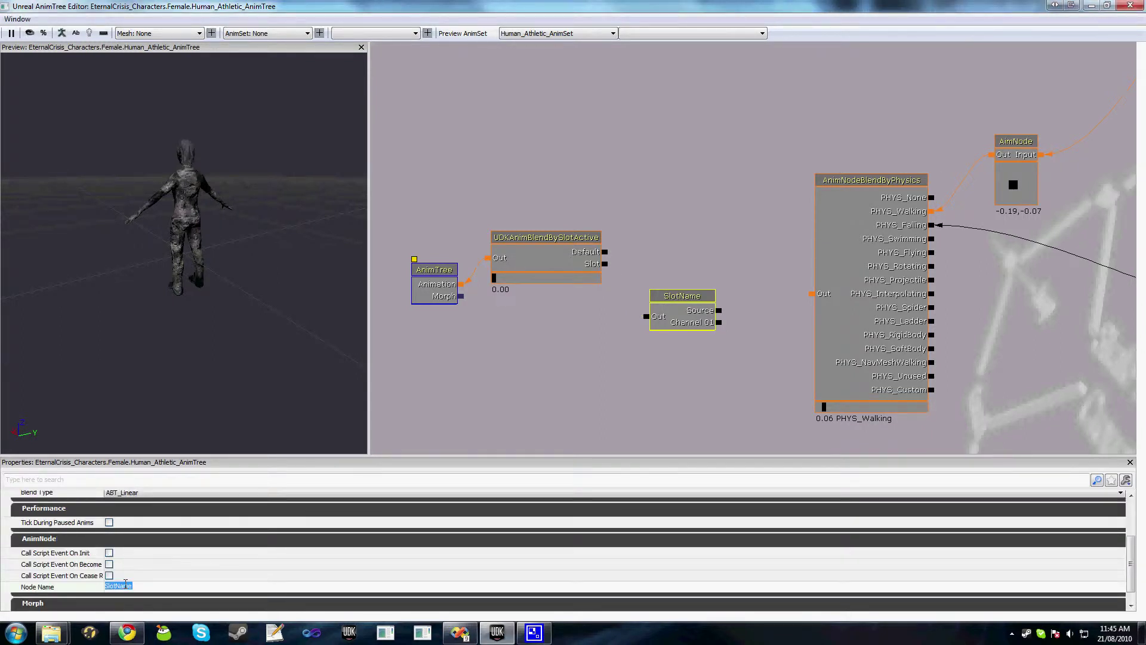
{"action": "type", "text": "TopHalfSlot"}
{"action": "key", "text": "Return"}
Paste a copy of the slot node and rename it FullbodySlot.
{"action": "key", "text": "ctrl+v"}
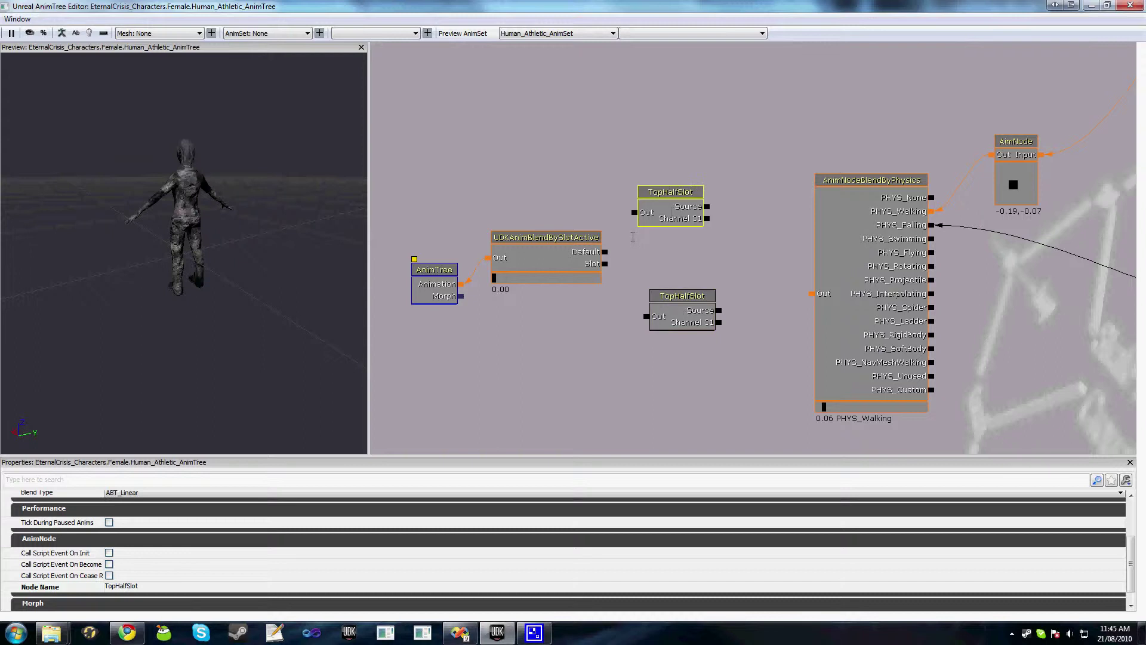
{"action": "left_click_drag", "start_coordinate": [632, 237], "coordinate": [655, 222], "text": "ctrl"}
{"action": "left_click", "coordinate": [151, 585]}
{"action": "type", "text": "Fullbody"}
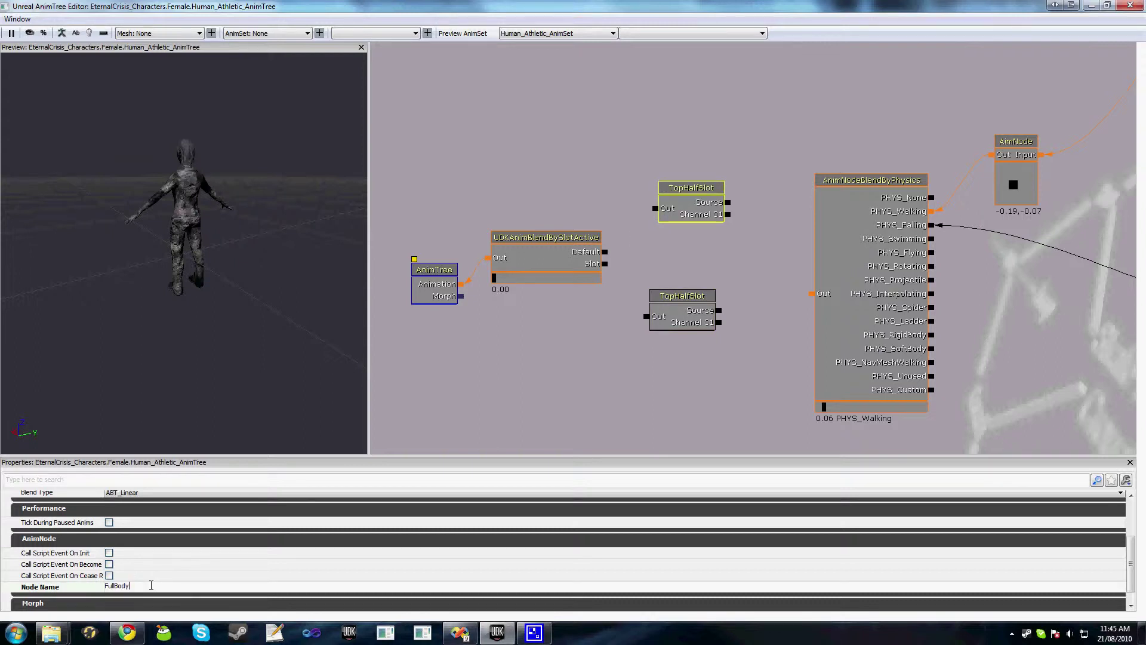
{"action": "type", "text": "Slot"}
{"action": "key", "text": "Return"}
{"action": "left_click_drag", "start_coordinate": [696, 189], "coordinate": [668, 232]}
Add an AnimNodeSequence node, duplicate it, and place the two None nodes beside the slots.
{"action": "left_click_drag", "start_coordinate": [667, 360], "coordinate": [676, 333], "text": "ctrl"}
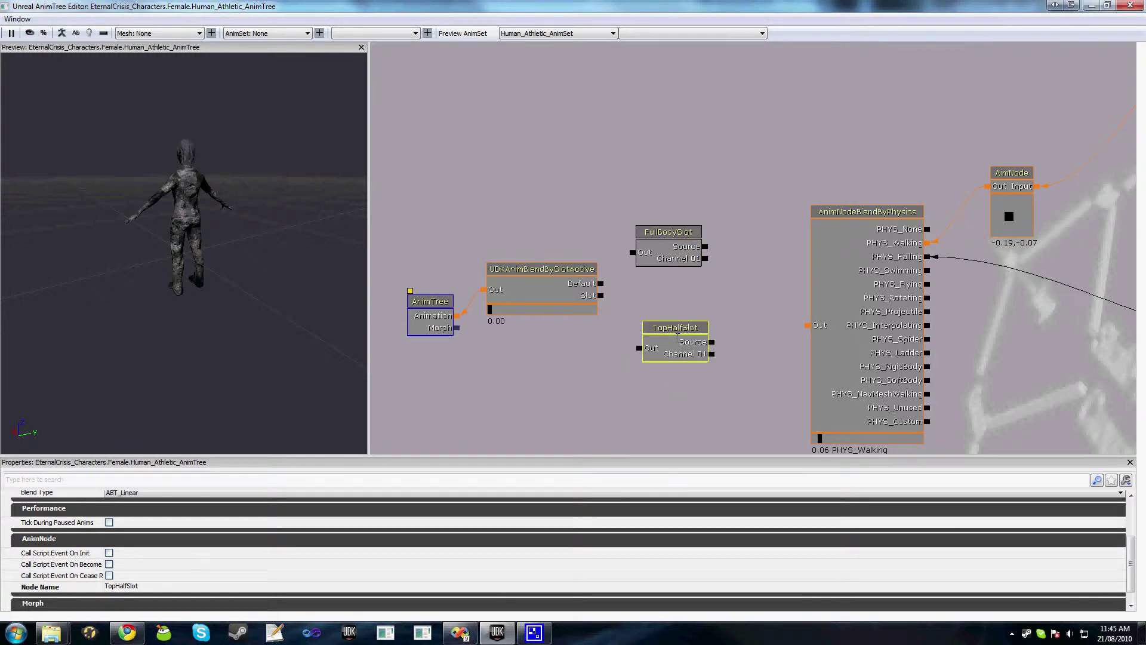
{"action": "right_click", "coordinate": [747, 277]}
{"action": "left_click", "coordinate": [780, 329]}
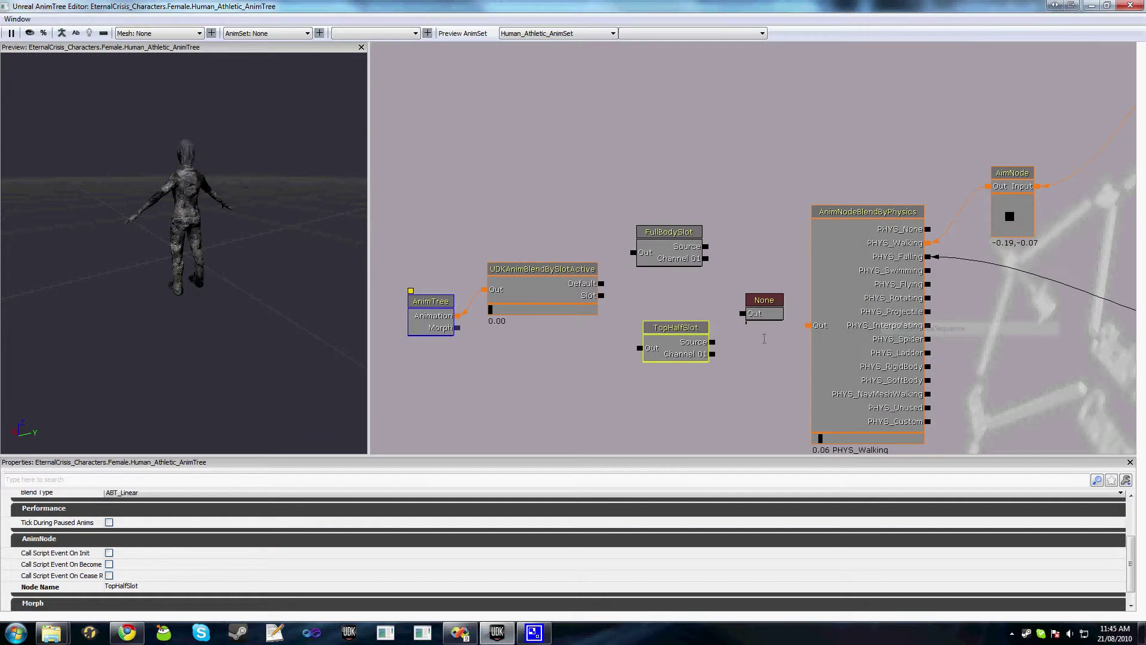
{"action": "key", "text": "ctrl+w"}
{"action": "left_click_drag", "start_coordinate": [764, 300], "coordinate": [754, 336], "text": "ctrl"}
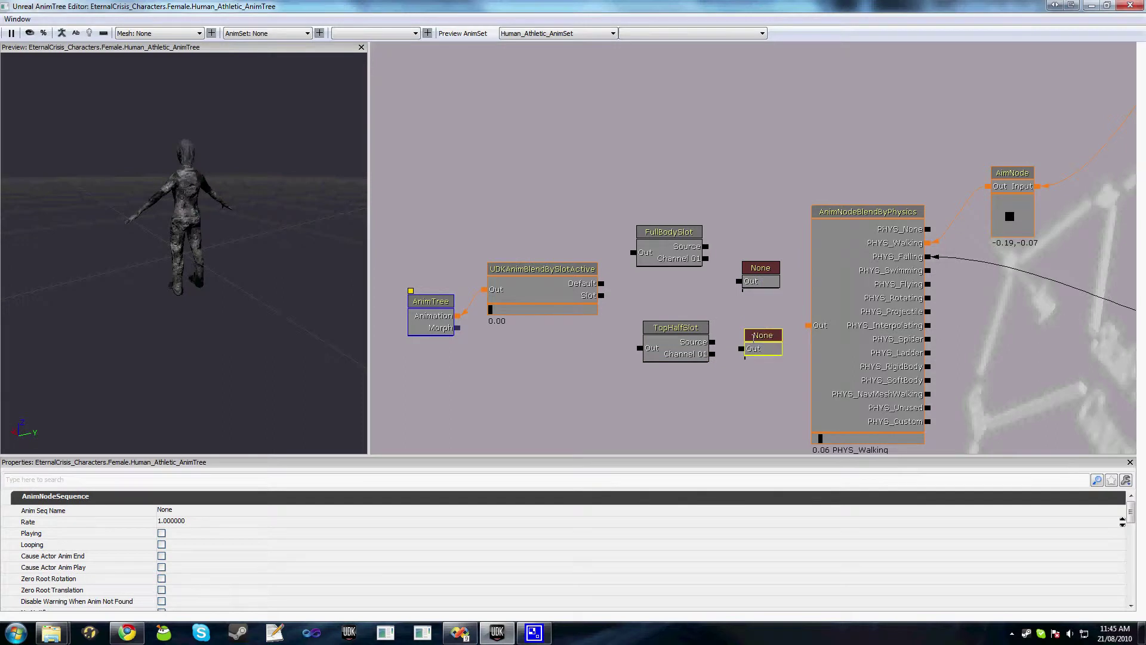
{"action": "left_click_drag", "start_coordinate": [675, 327], "coordinate": [664, 321]}
{"action": "left_click_drag", "start_coordinate": [758, 336], "coordinate": [724, 363]}
Feed FullBodySlot's and TopHalfSlot's Channel 01 each from its own None sequence node.
{"action": "left_click", "coordinate": [744, 357]}
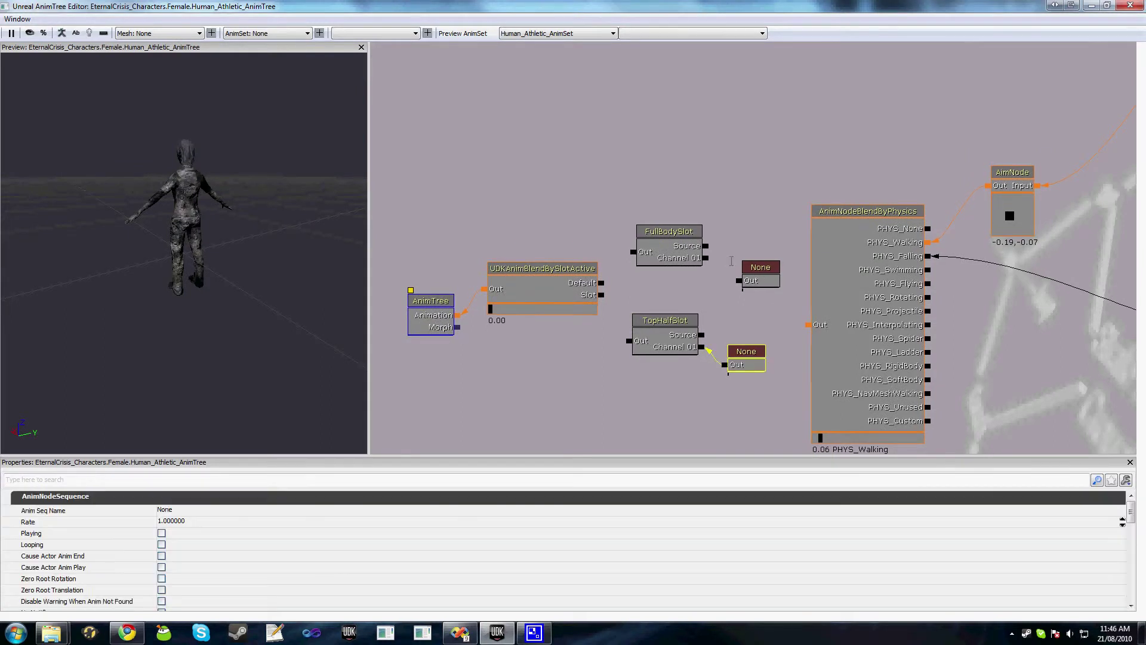
{"action": "left_click_drag", "start_coordinate": [705, 257], "coordinate": [739, 280]}
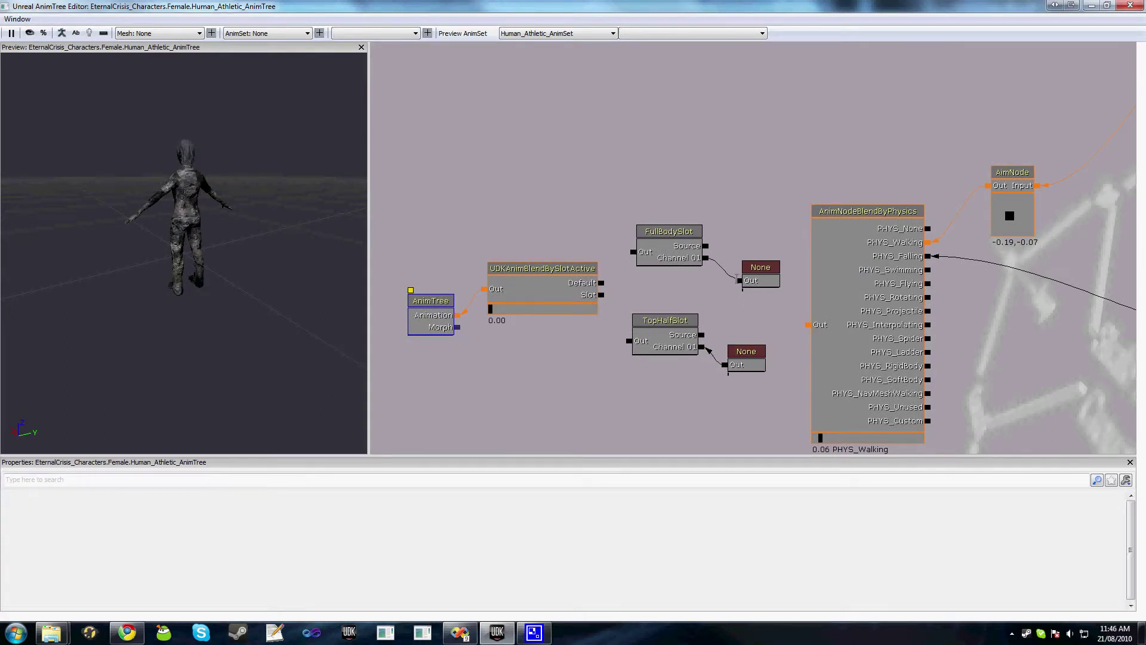
{"action": "left_click_drag", "start_coordinate": [668, 232], "coordinate": [675, 232]}
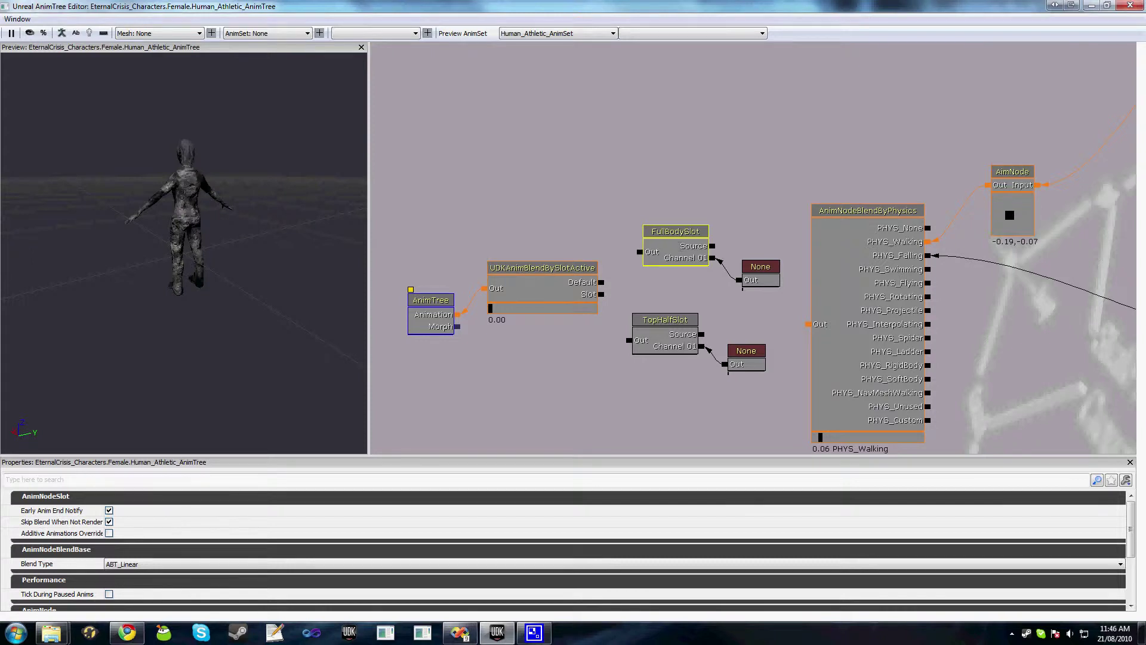
{"action": "left_click", "coordinate": [656, 326]}
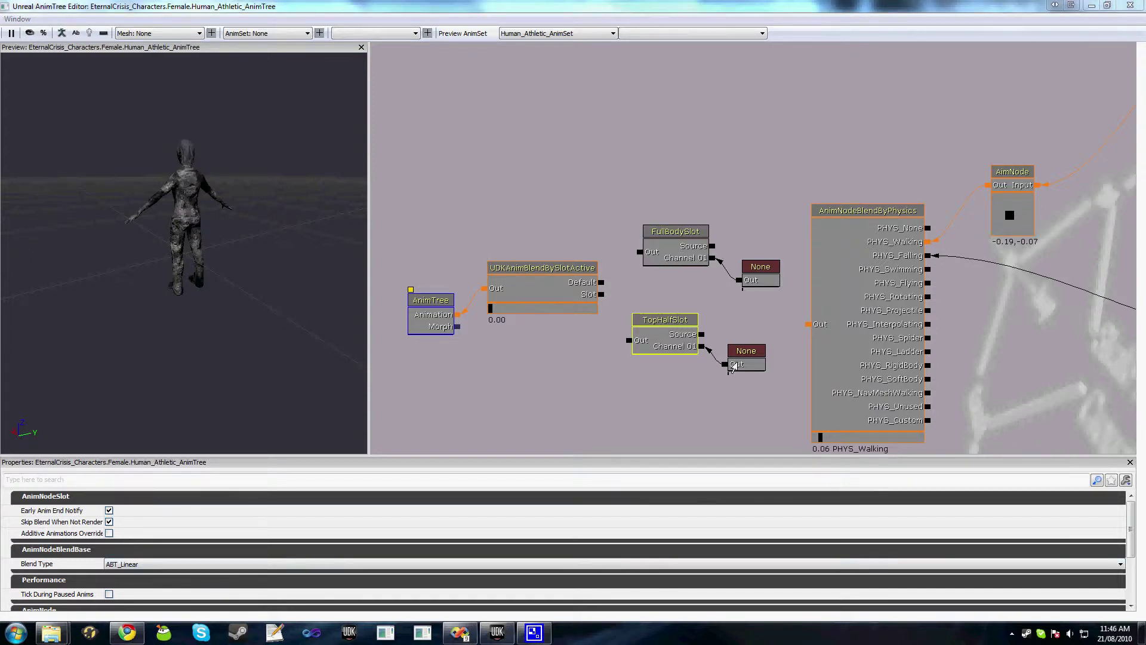
{"action": "left_click", "coordinate": [754, 366]}
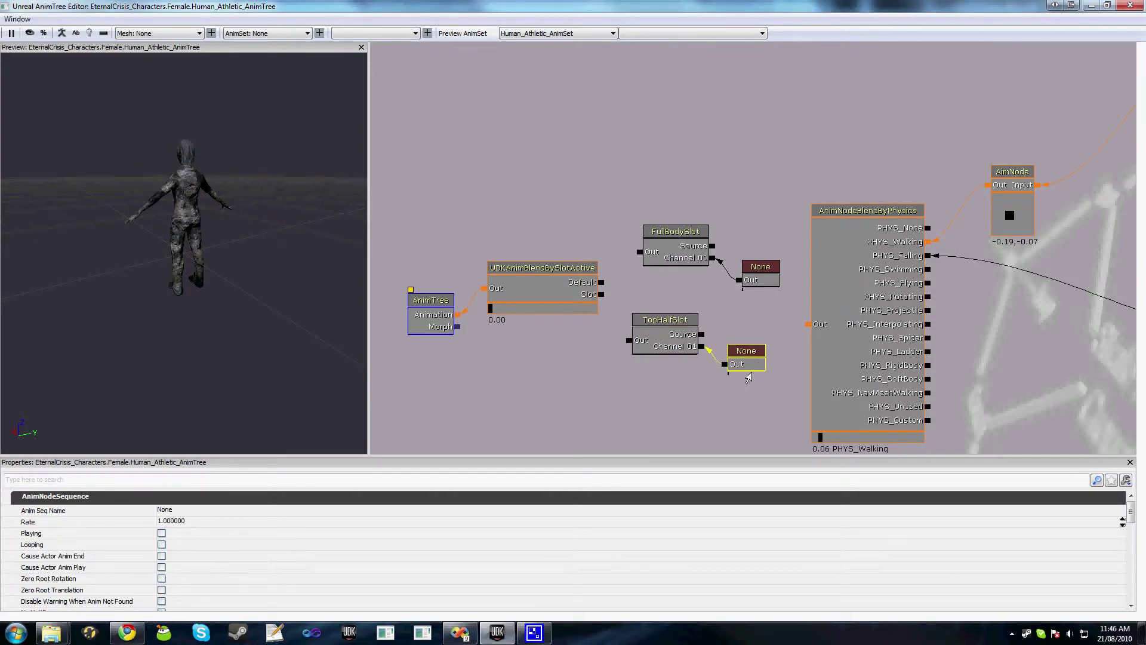
{"action": "left_click_drag", "start_coordinate": [665, 330], "coordinate": [675, 330]}
Confirm the Bip01-Spine1 branch bone and wire the blend's Slot input to TopHalfSlot.
{"action": "left_click", "coordinate": [540, 287]}
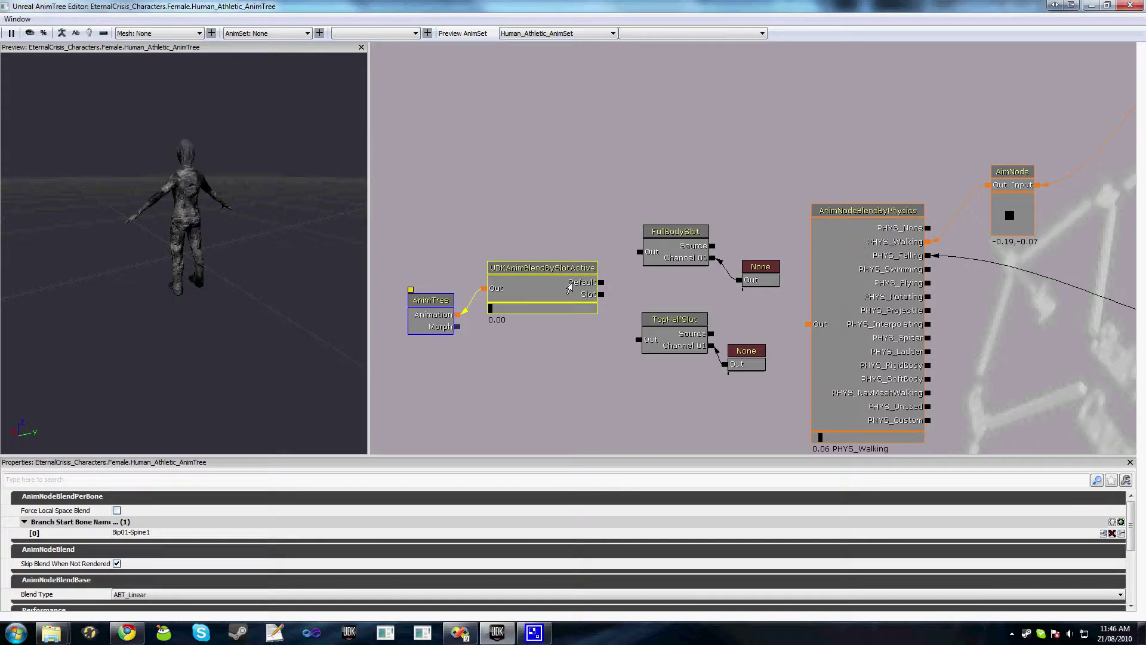
{"action": "left_click", "coordinate": [595, 299]}
{"action": "left_click", "coordinate": [595, 299]}
{"action": "left_click", "coordinate": [140, 536]}
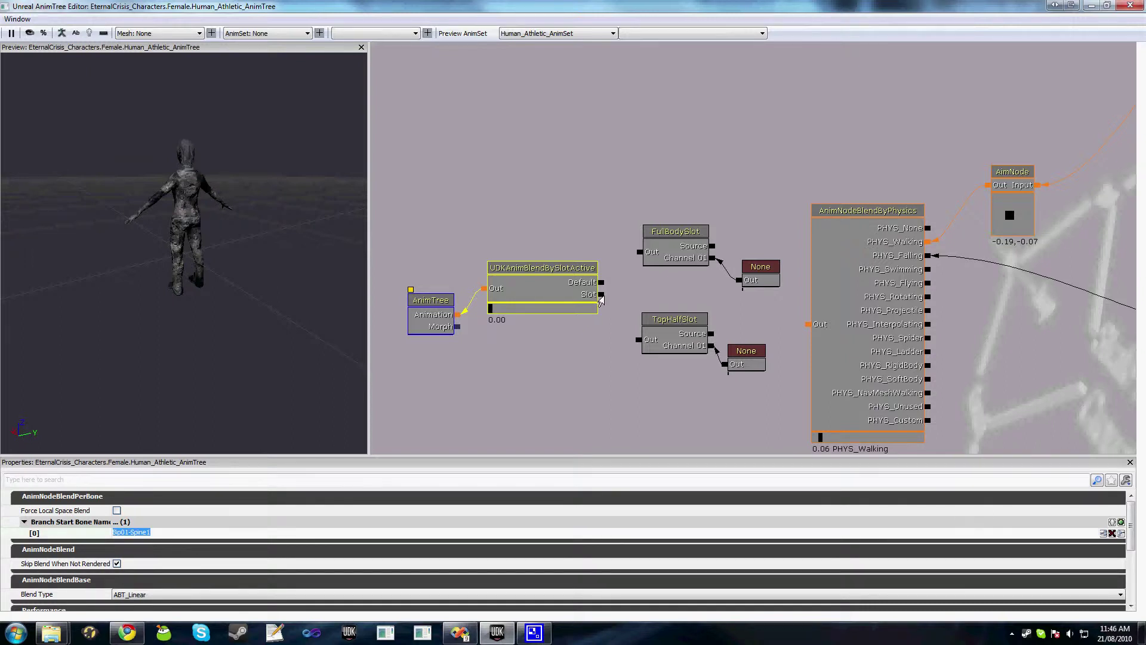
{"action": "left_click_drag", "start_coordinate": [601, 295], "coordinate": [634, 344]}
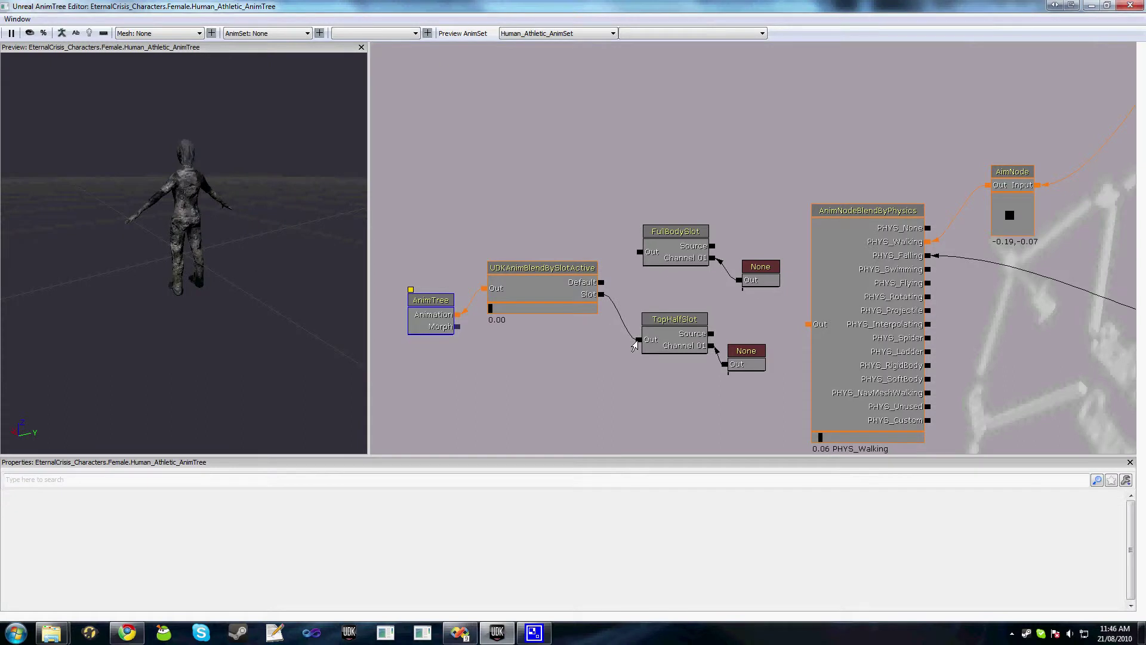
{"action": "left_click", "coordinate": [566, 308]}
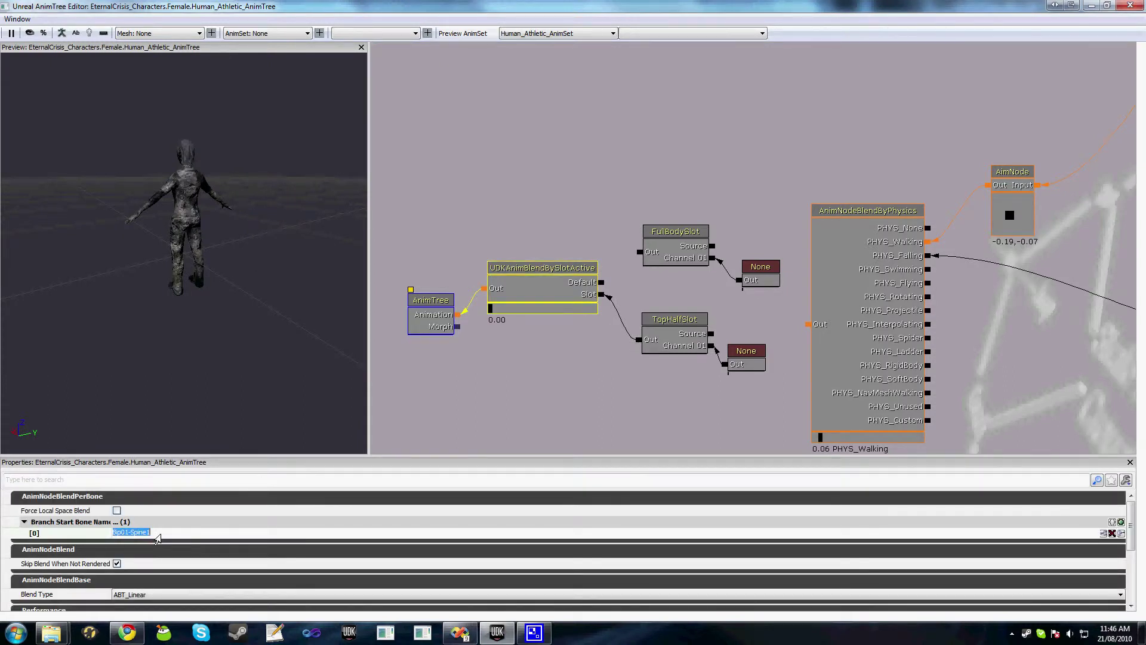
Wire the blend's Default to FullBodySlot and feed TopHalfSlot's Source from FullBodySlot.
{"action": "left_click", "coordinate": [682, 319]}
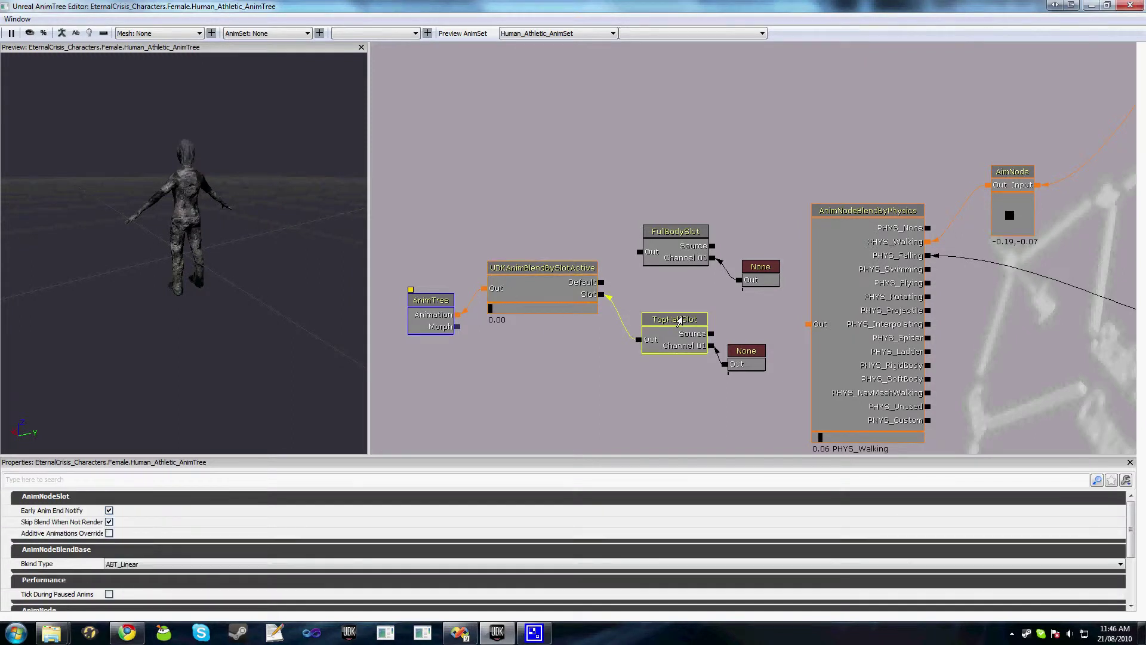
{"action": "left_click_drag", "start_coordinate": [598, 291], "coordinate": [687, 215]}
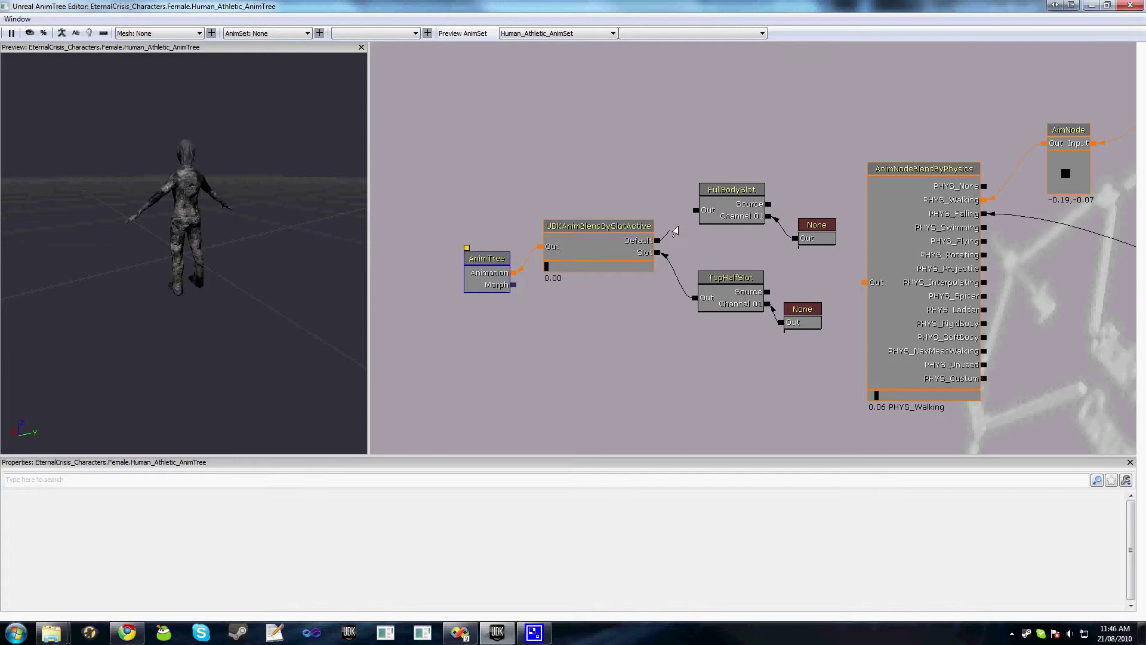
{"action": "left_click_drag", "start_coordinate": [674, 231], "coordinate": [712, 210]}
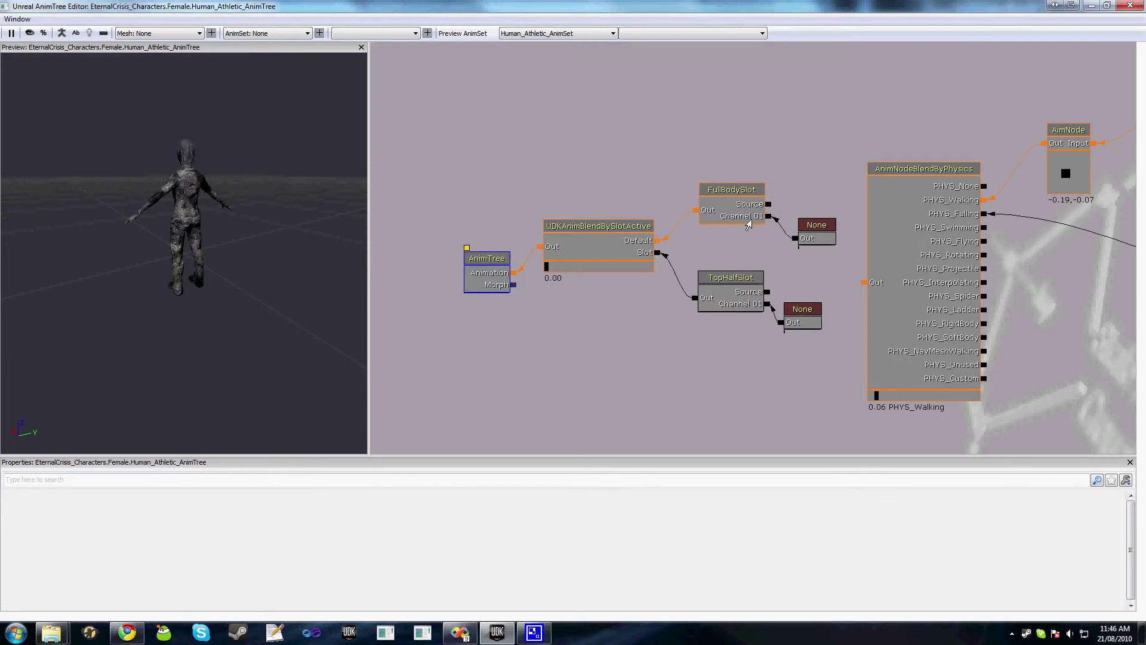
{"action": "left_click", "coordinate": [739, 214]}
{"action": "left_click_drag", "start_coordinate": [738, 213], "coordinate": [777, 191]}
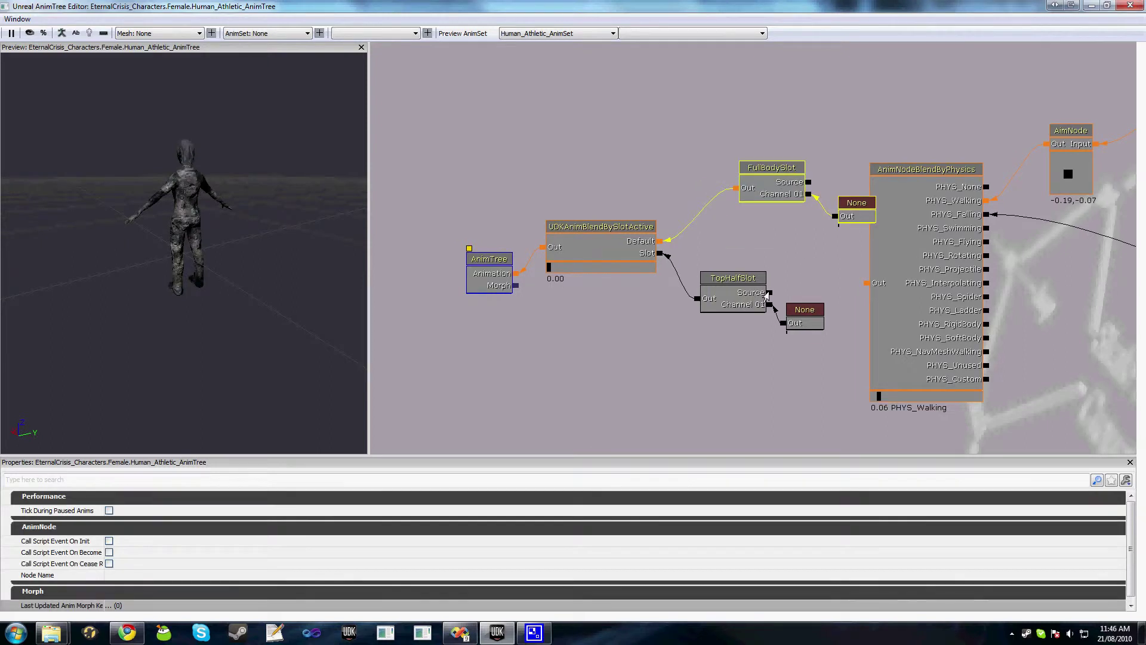
{"action": "left_click_drag", "start_coordinate": [767, 293], "coordinate": [735, 188]}
{"action": "left_click", "coordinate": [727, 290]}
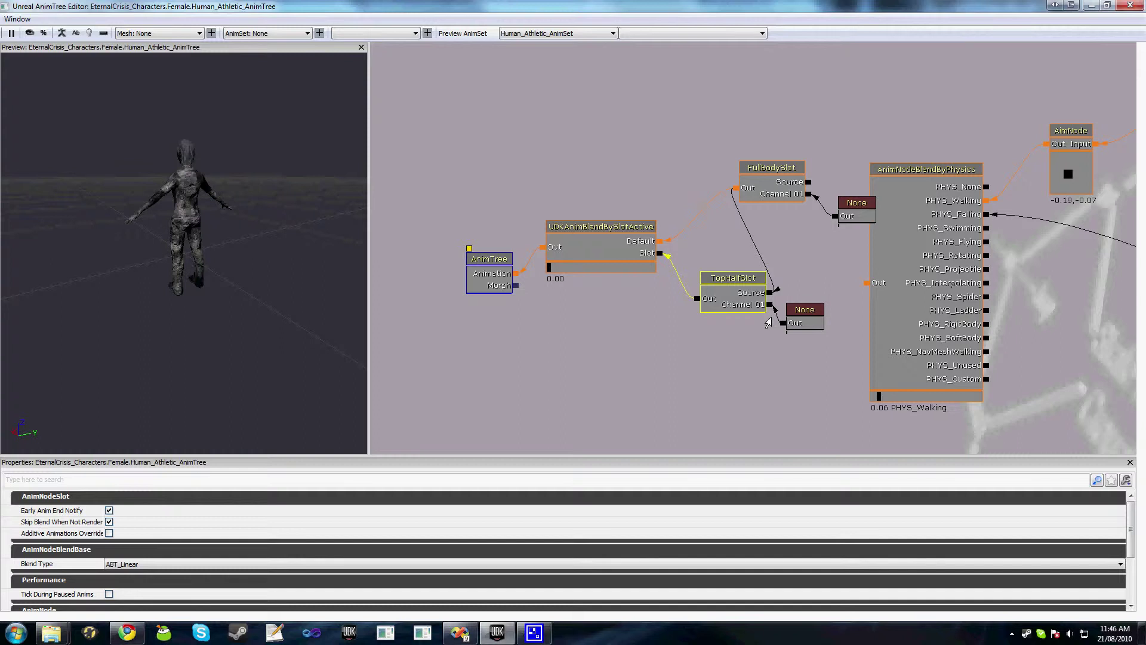
Tidy the layout of the slot nodes and their None sequence nodes.
{"action": "left_click", "coordinate": [798, 318]}
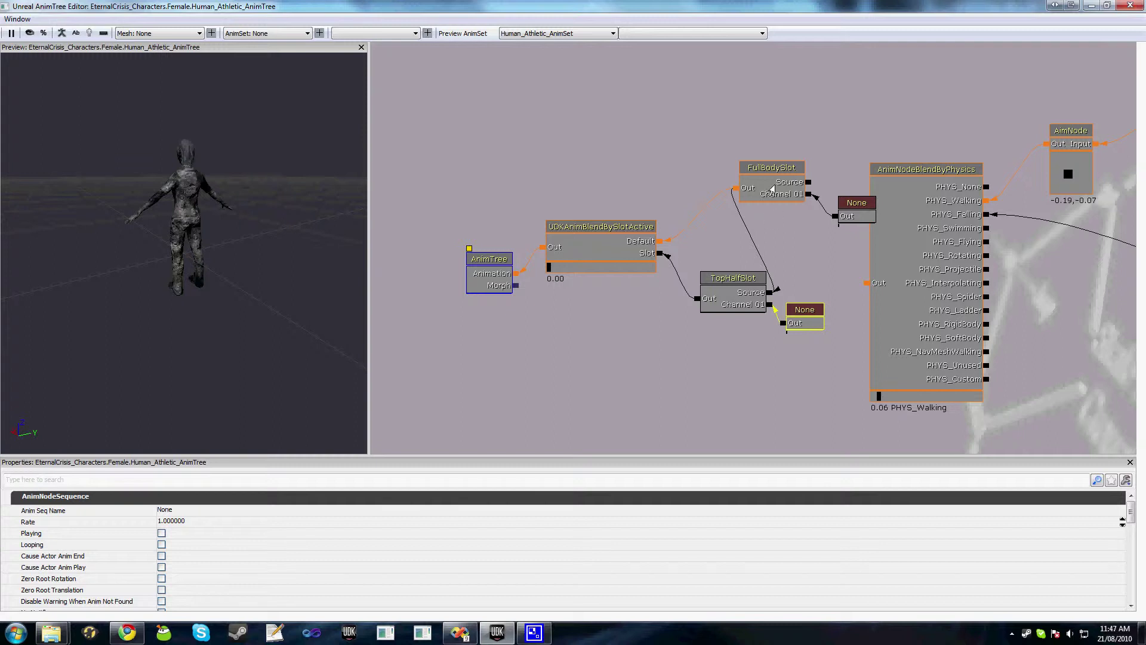
{"action": "left_click", "coordinate": [772, 190]}
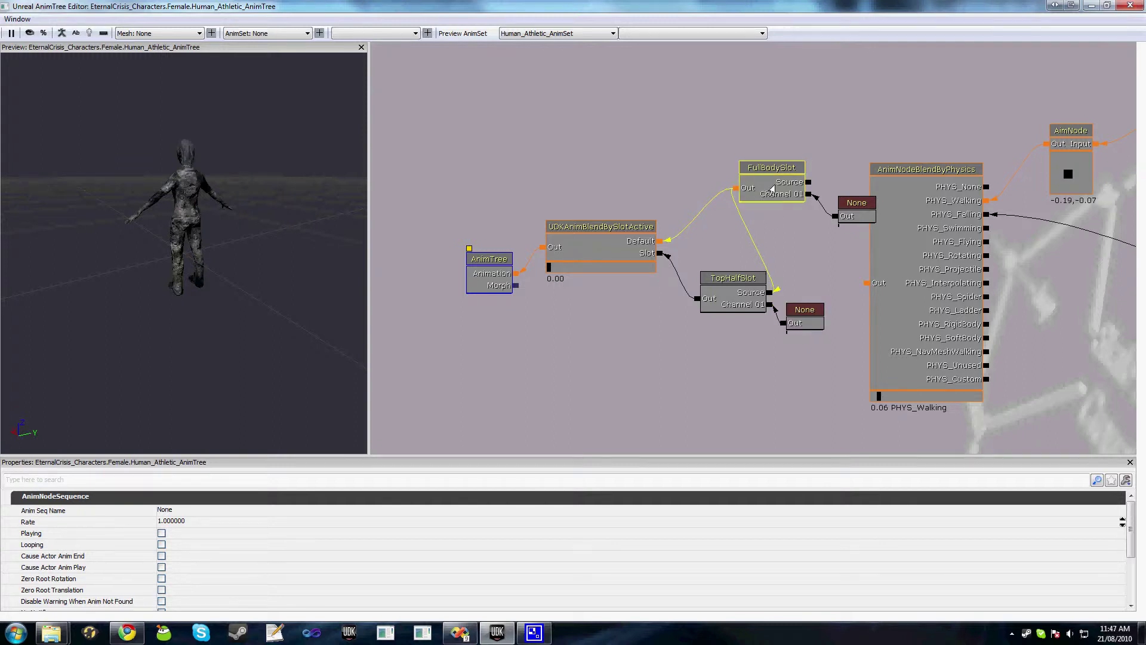
{"action": "left_click", "coordinate": [755, 186]}
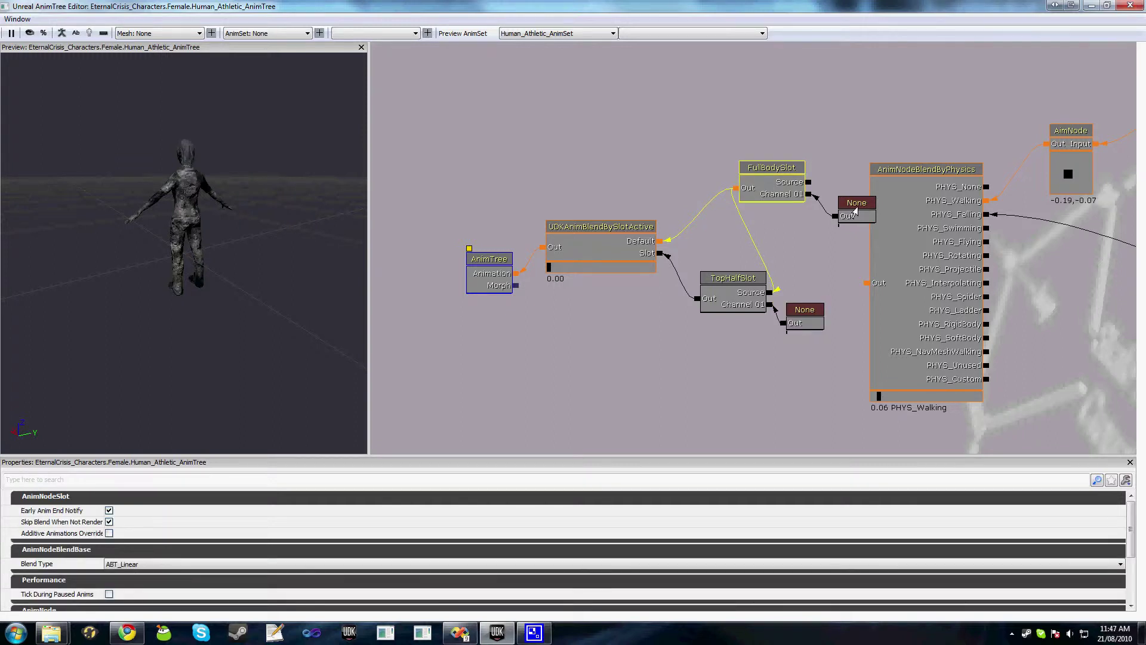
{"action": "left_click_drag", "start_coordinate": [855, 210], "coordinate": [866, 283]}
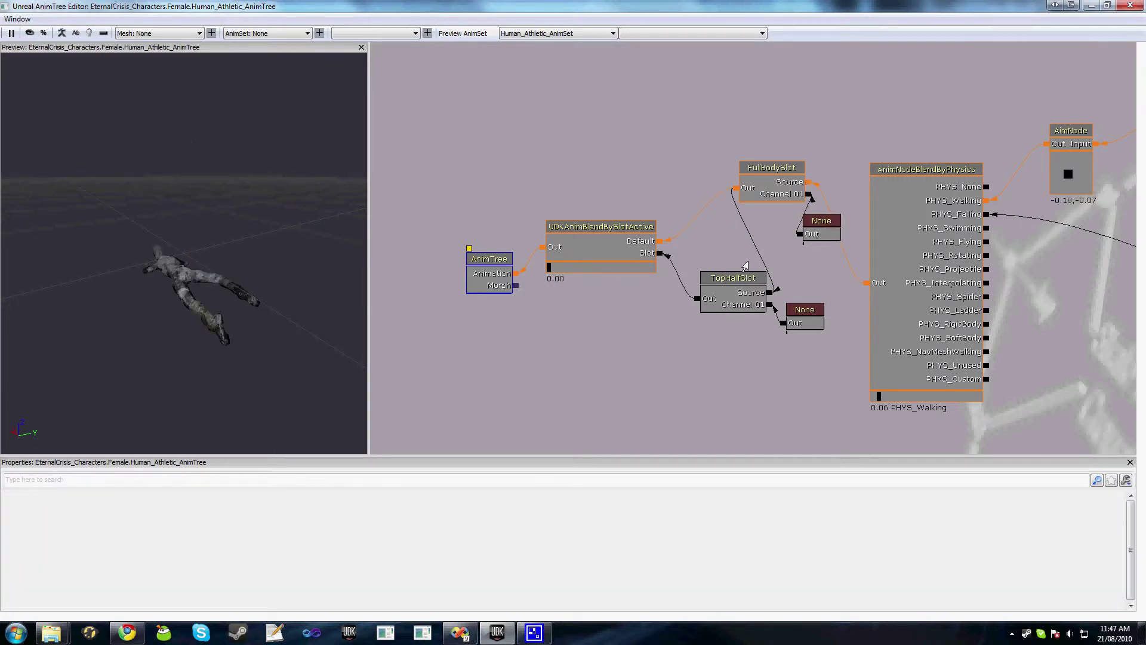
{"action": "left_click", "coordinate": [743, 294]}
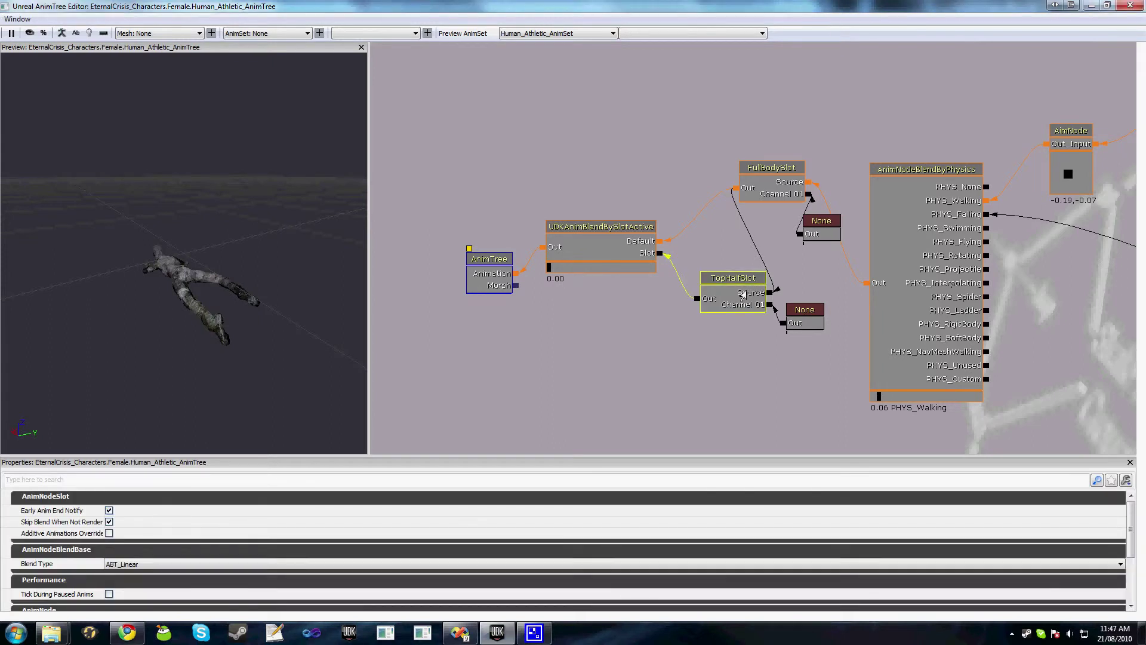
{"action": "left_click_drag", "start_coordinate": [743, 294], "coordinate": [727, 290]}
{"action": "left_click", "coordinate": [769, 192]}
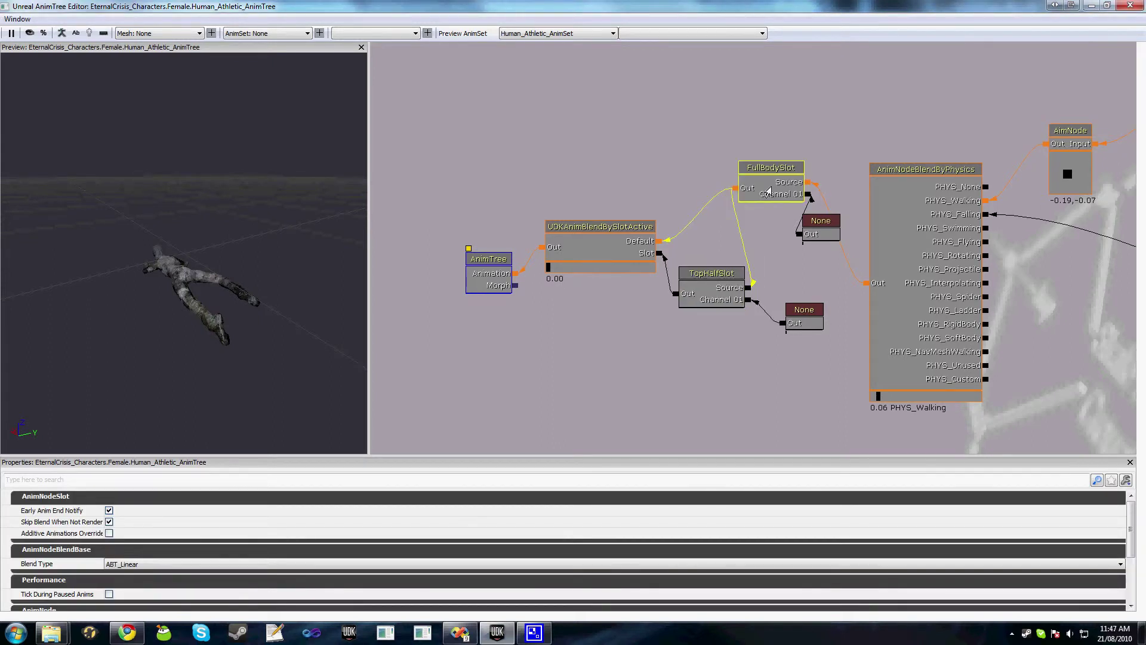
{"action": "left_click_drag", "start_coordinate": [769, 192], "coordinate": [757, 193]}
{"action": "left_click", "coordinate": [821, 228]}
{"action": "left_click_drag", "start_coordinate": [820, 229], "coordinate": [833, 230]}
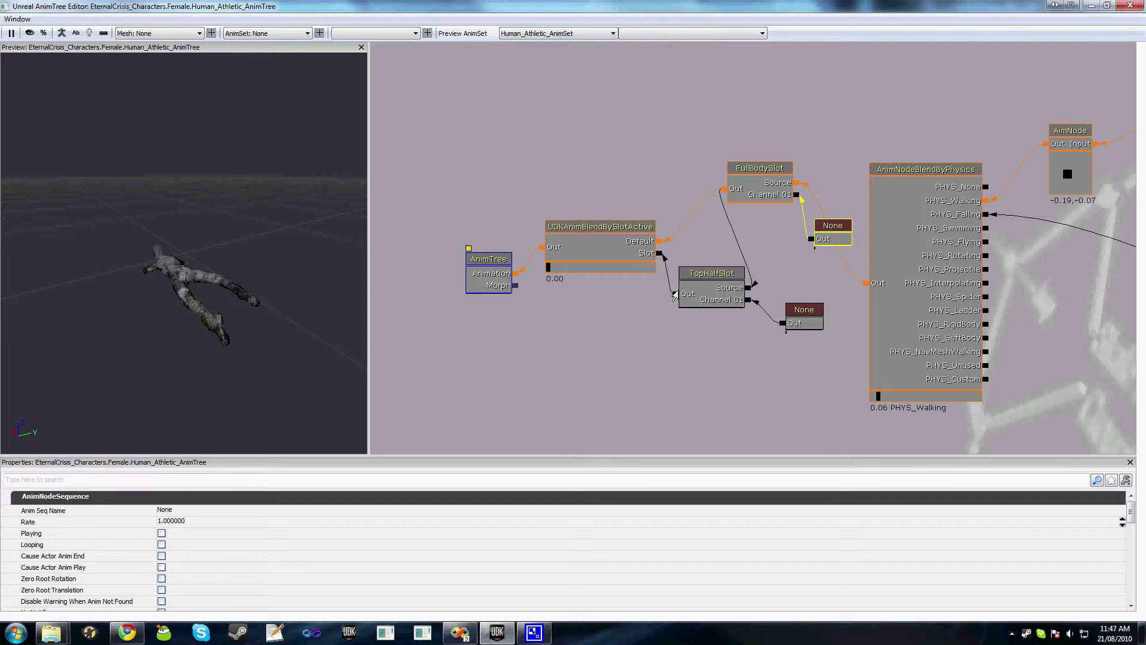
{"action": "left_click", "coordinate": [501, 279]}
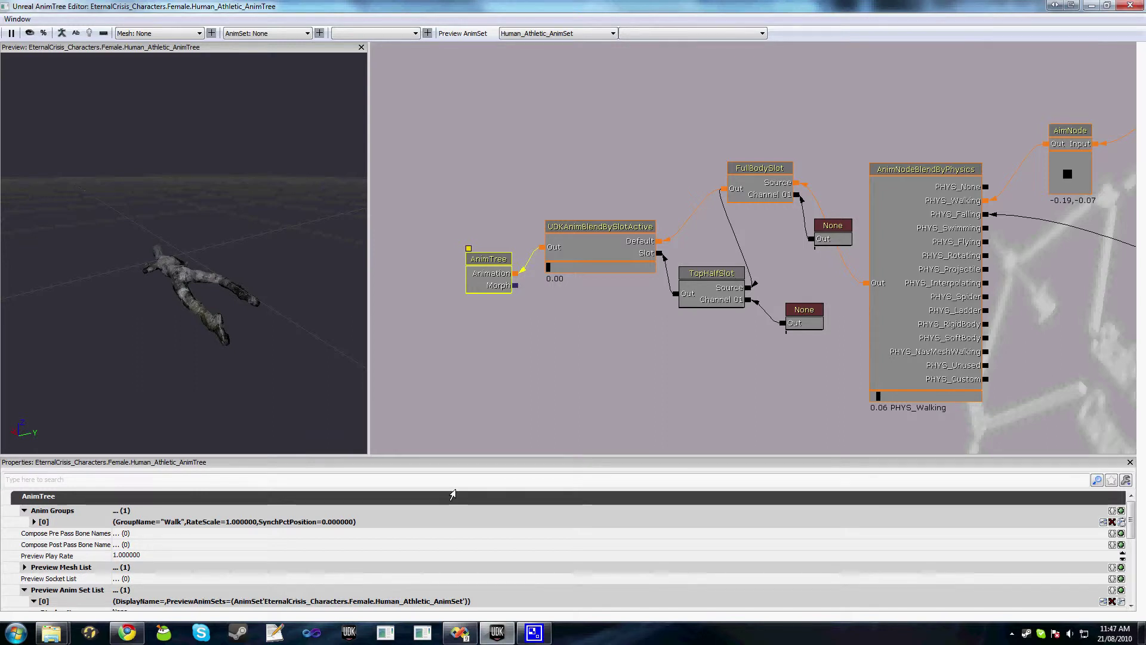
Review the OnAnimPlay event in the ATPawn pawn script.
{"action": "left_click", "coordinate": [449, 636]}
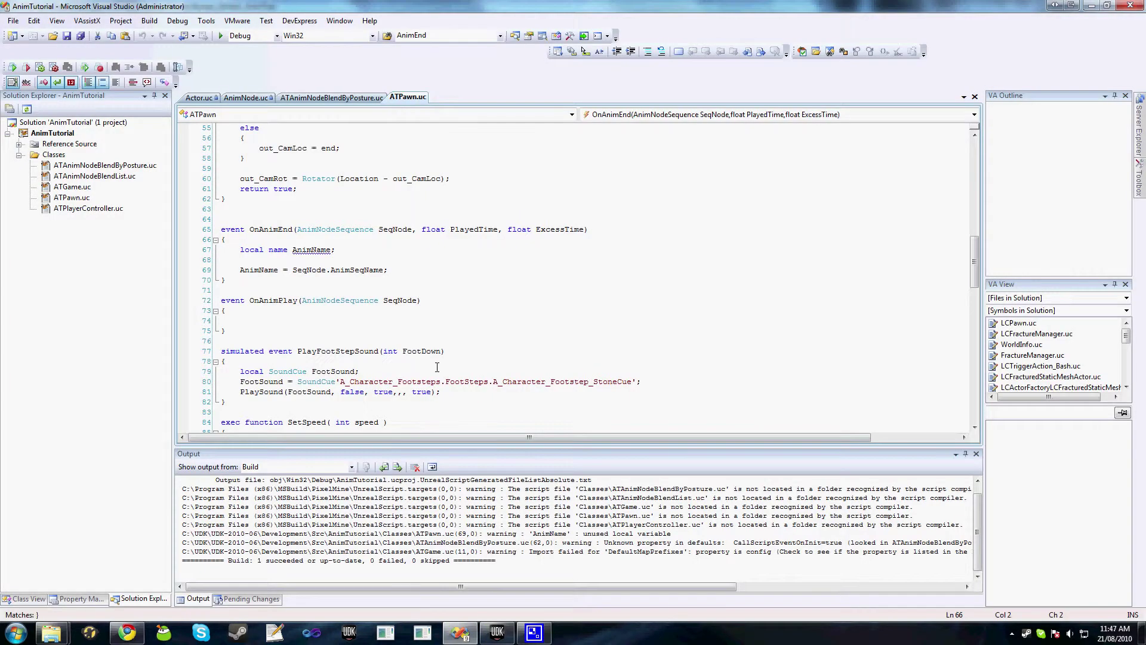
{"action": "left_click", "coordinate": [435, 311]}
{"action": "scroll", "coordinate": [425, 306], "scroll_direction": "down", "scroll_amount": 1}
{"action": "left_click", "coordinate": [415, 300]}
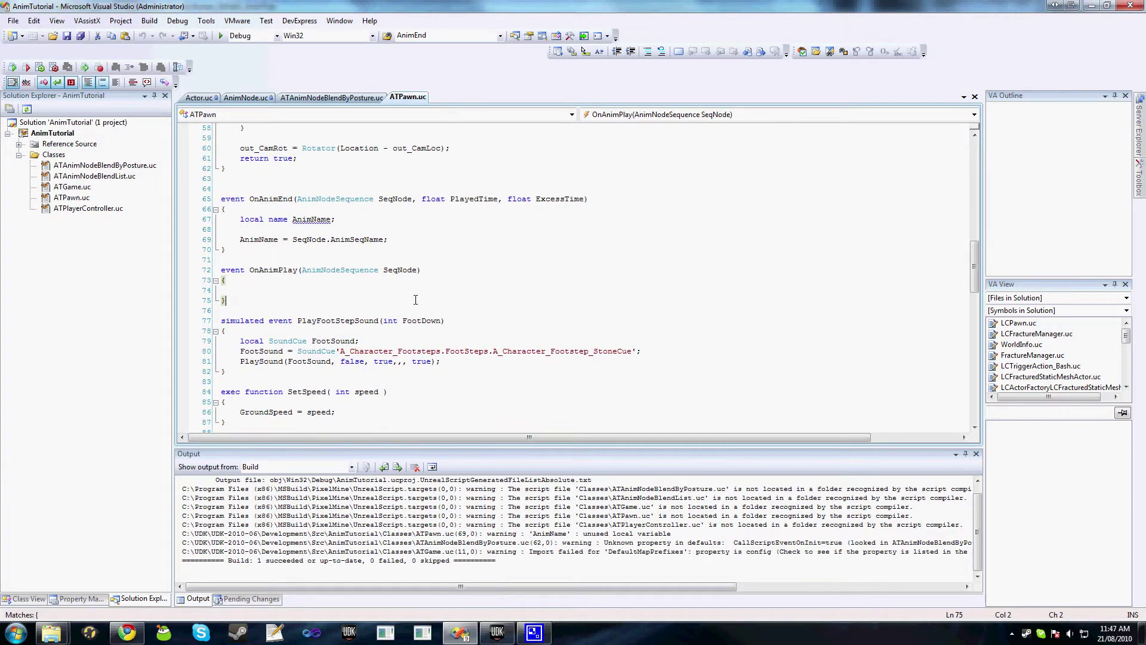
{"action": "scroll", "coordinate": [416, 300], "scroll_direction": "up", "scroll_amount": 5}
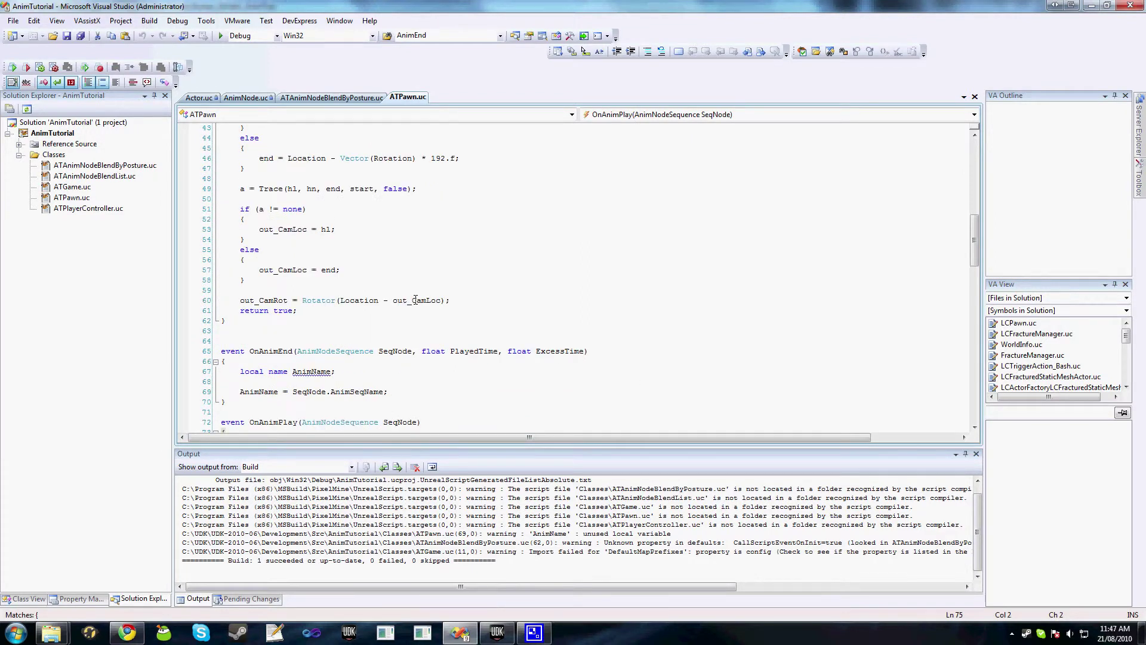
{"action": "scroll", "coordinate": [415, 300], "scroll_direction": "up", "scroll_amount": 5}
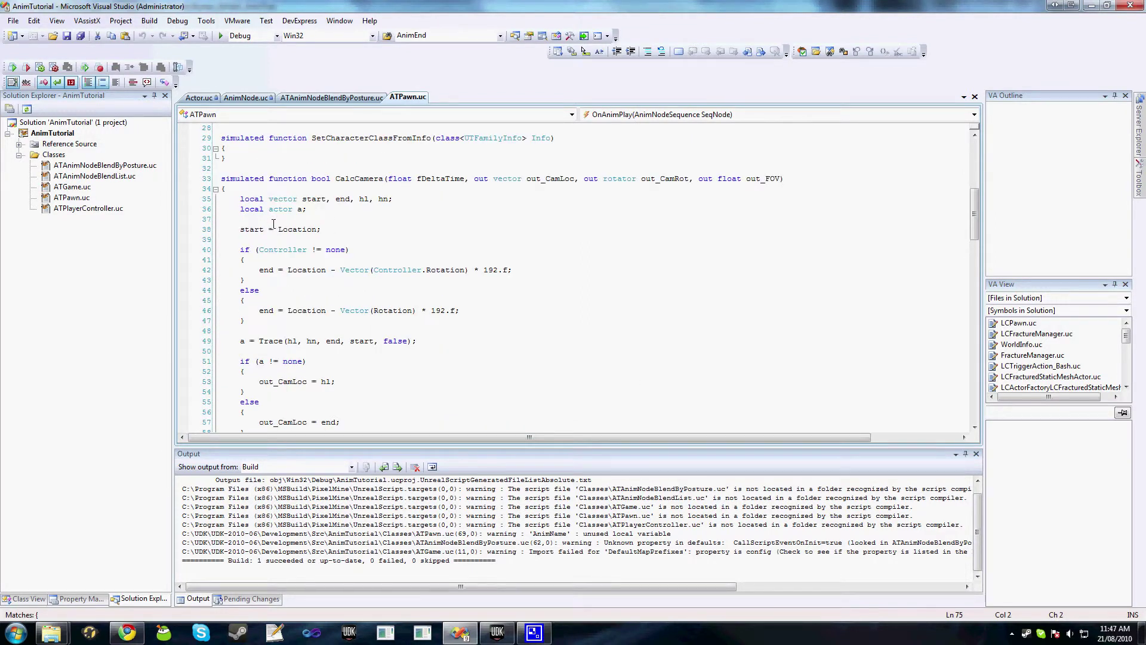
{"action": "left_click", "coordinate": [344, 251]}
{"action": "scroll", "coordinate": [346, 254], "scroll_direction": "up", "scroll_amount": 2}
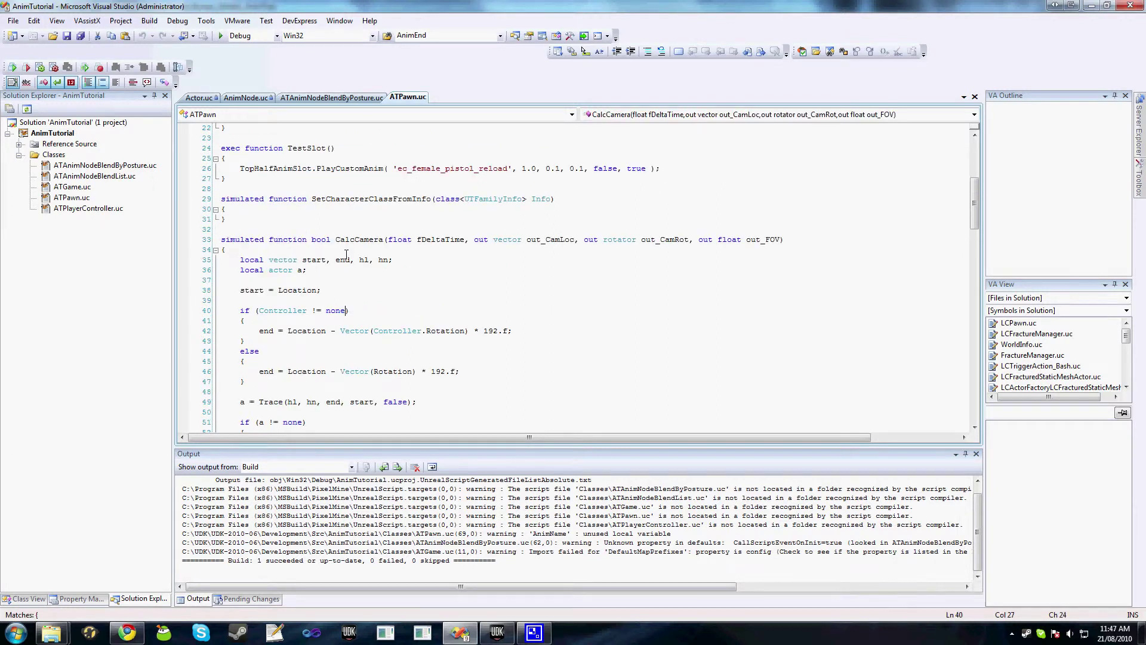
Open UTPawn.uc from the UTGame reference source package.
{"action": "double_click", "coordinate": [75, 145]}
{"action": "left_click", "coordinate": [67, 284]}
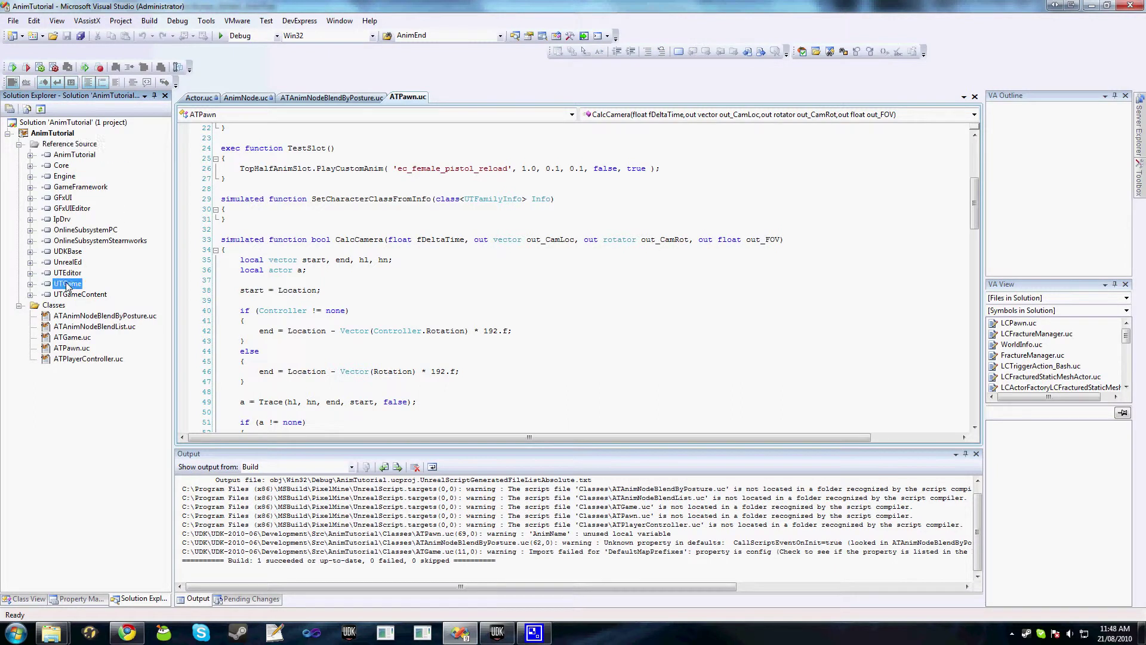
{"action": "key", "text": "KP_Multiply"}
{"action": "type", "text": "UTPawn"}
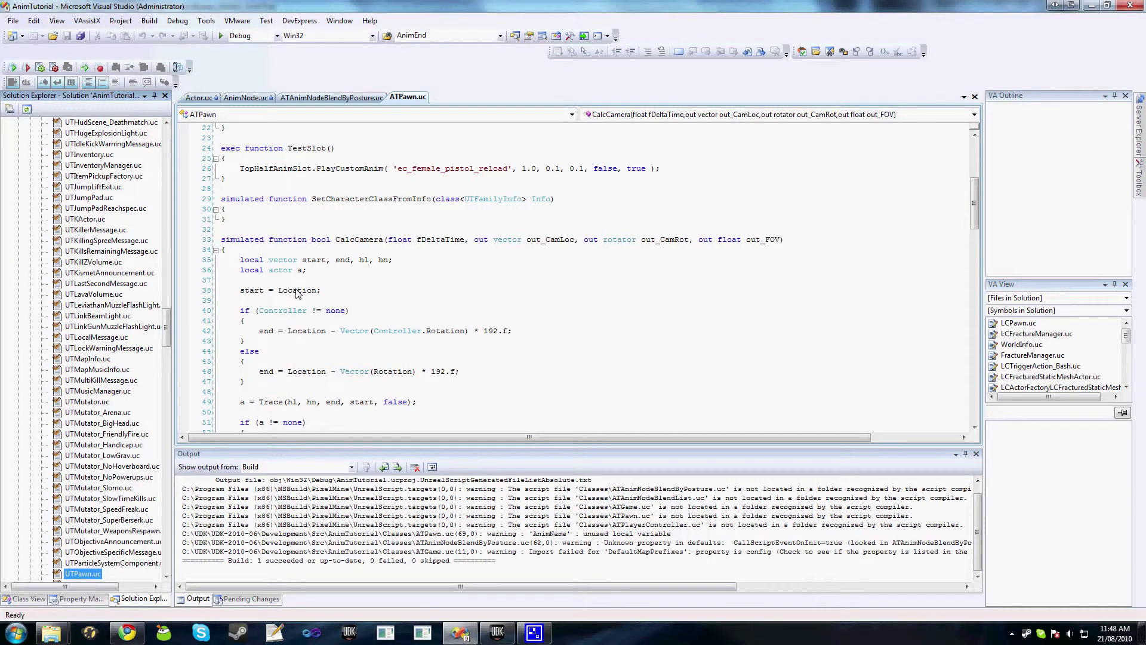
{"action": "key", "text": "Return"}
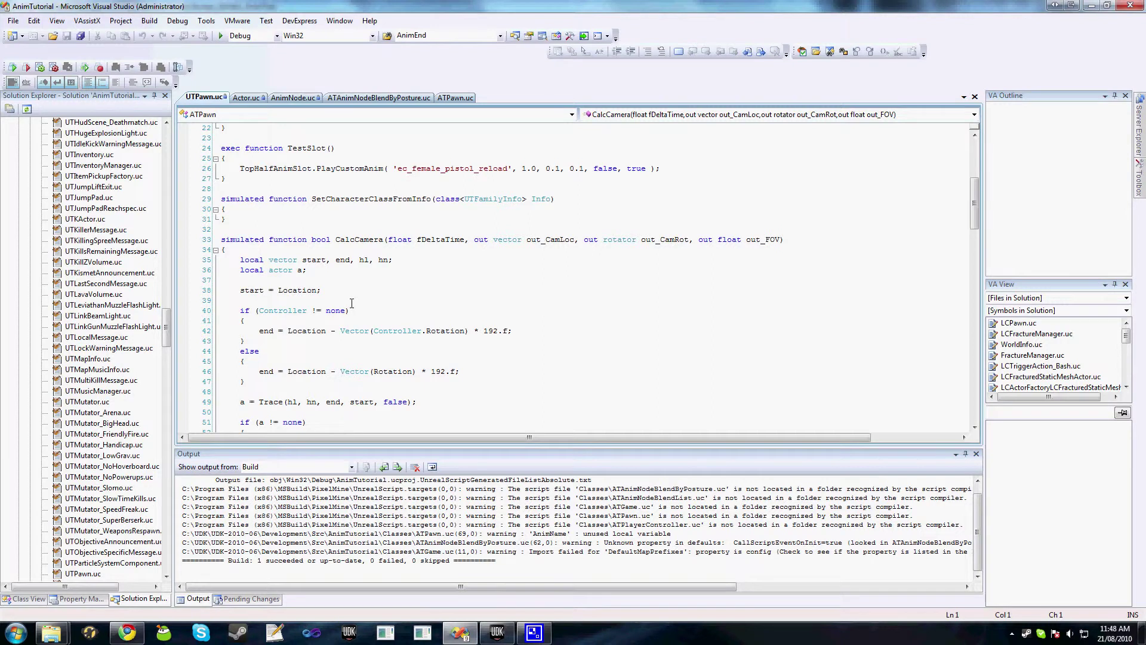
Search UTPawn.uc for PostInitAnim and highlight the FullBodyAnimSlot and TopHalfAnimSlot lookup lines.
{"action": "key", "text": "ctrl+f"}
{"action": "type", "text": "Post"}
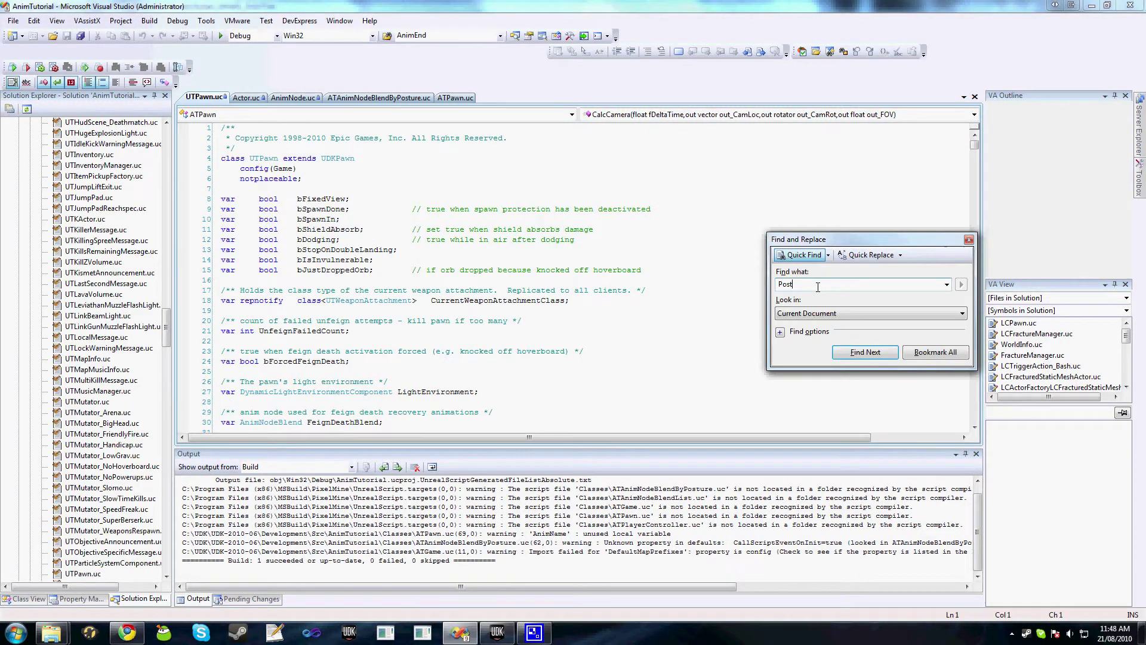
{"action": "type", "text": "InitAnim"}
{"action": "key", "text": "Return"}
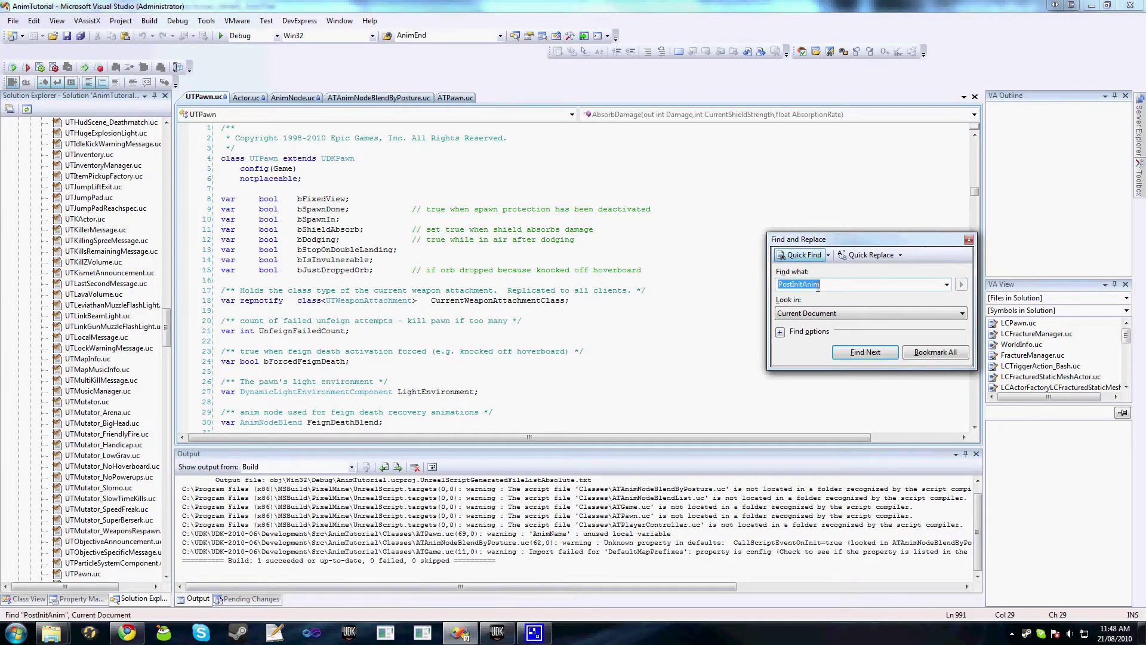
{"action": "key", "text": "Escape"}
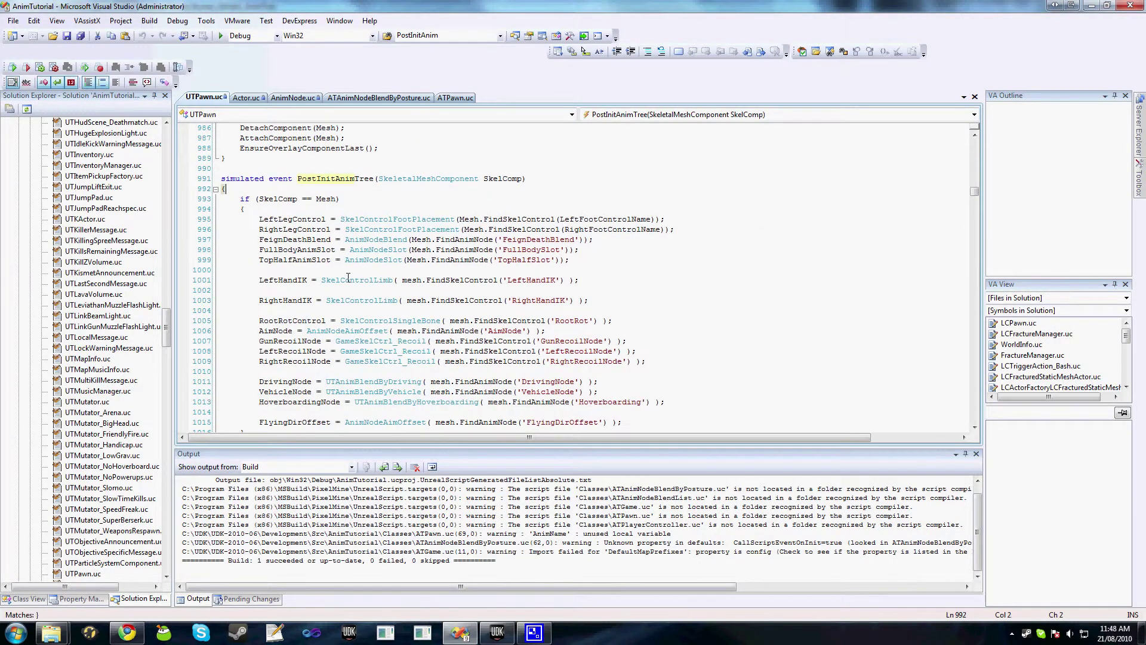
{"action": "left_click", "coordinate": [288, 249]}
{"action": "left_click", "coordinate": [503, 260]}
{"action": "left_click_drag", "start_coordinate": [568, 260], "coordinate": [261, 249]}
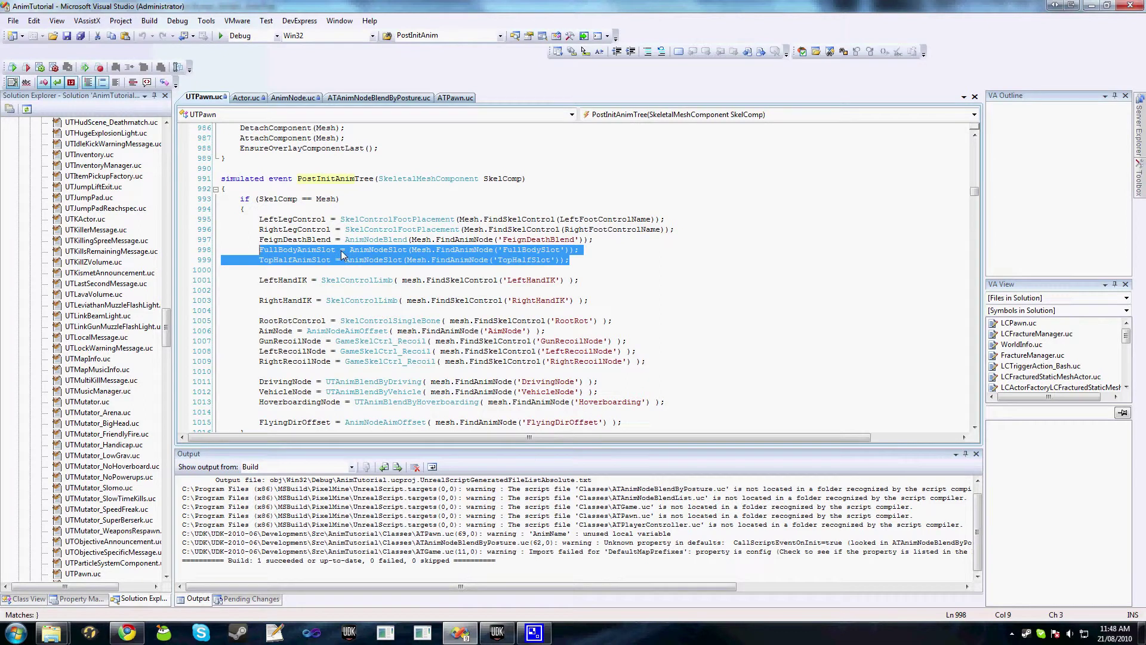
{"action": "left_click", "coordinate": [453, 98]}
Scroll ATPawn.uc up to the TestSlot function, then return to the UDK editor.
{"action": "scroll", "coordinate": [308, 209], "scroll_direction": "up", "scroll_amount": 2}
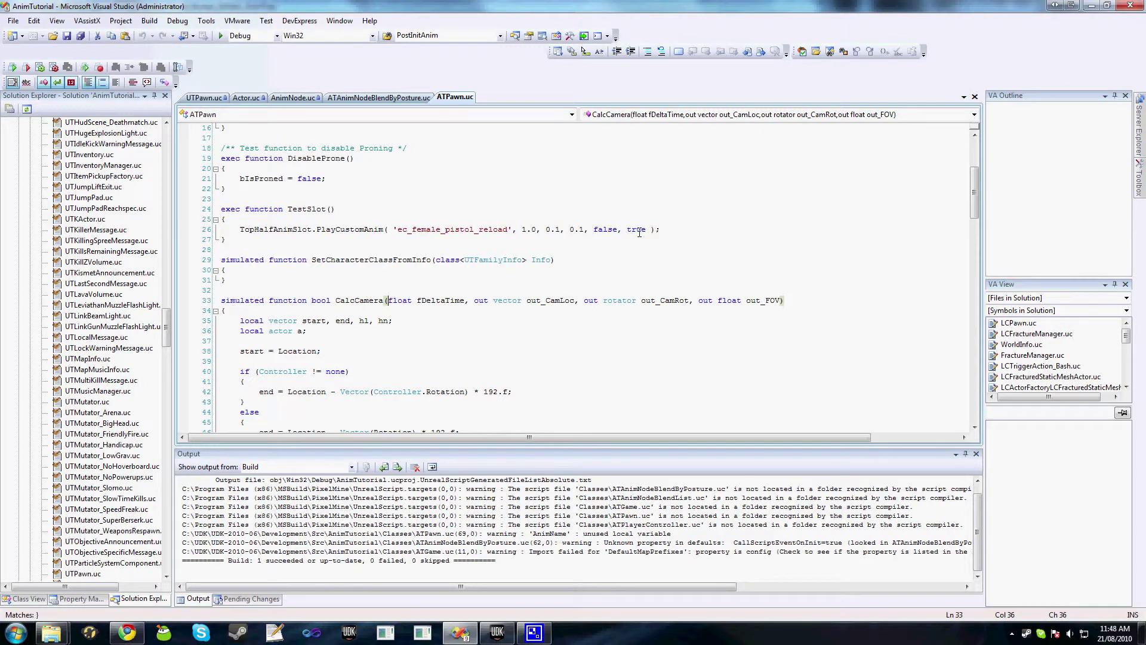
{"action": "key", "text": "alt+Tab"}
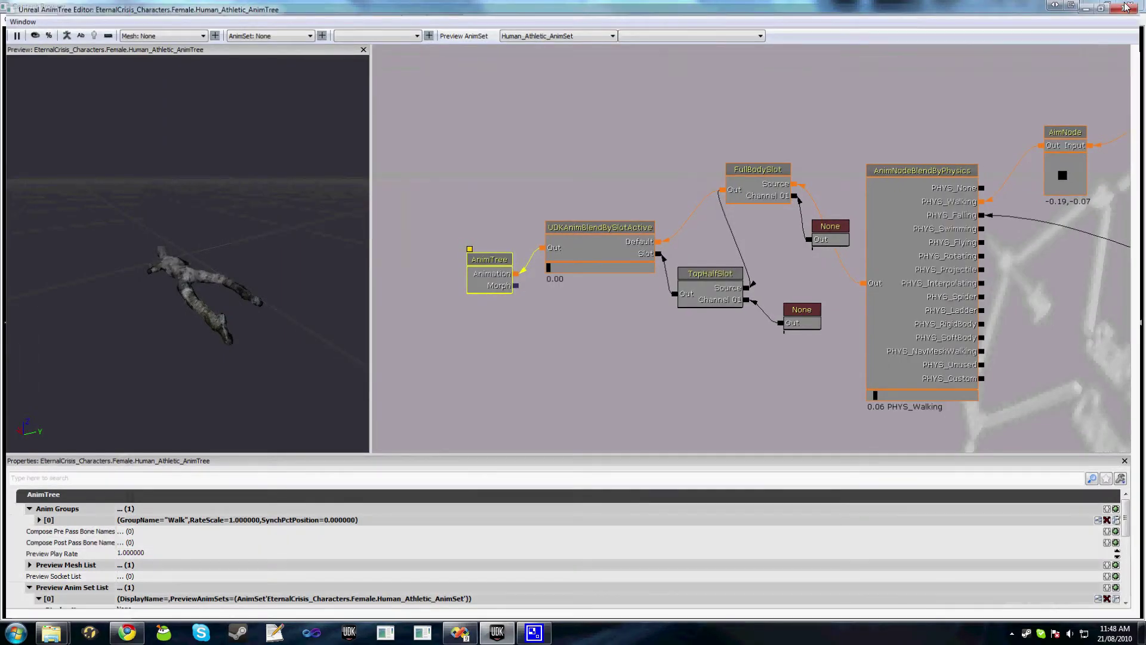
Save the EternalCrisis_Characters package and close the Content Browser.
{"action": "key", "text": "alt+Tab"}
{"action": "right_click", "coordinate": [91, 578]}
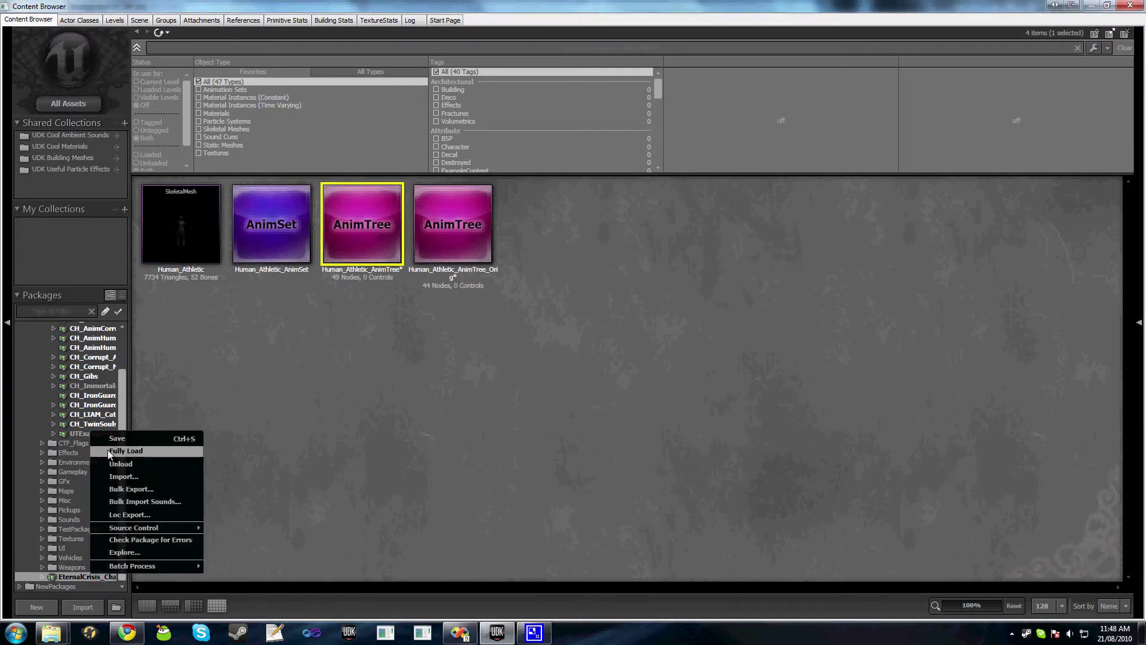
{"action": "left_click", "coordinate": [108, 450]}
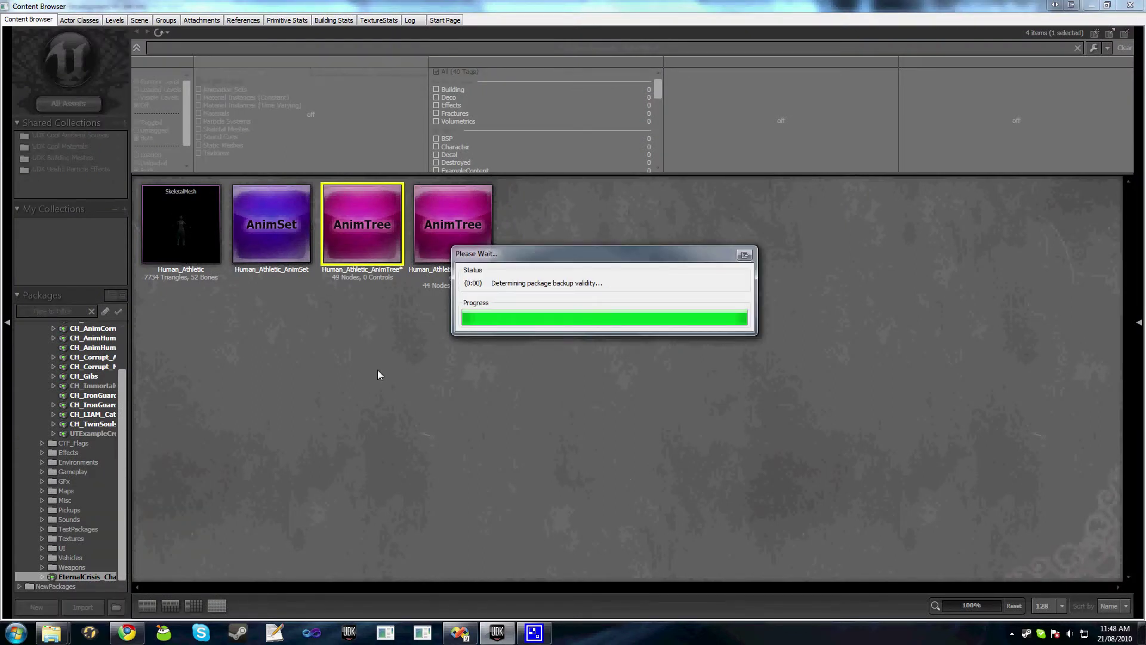
{"action": "left_click", "coordinate": [1129, 6]}
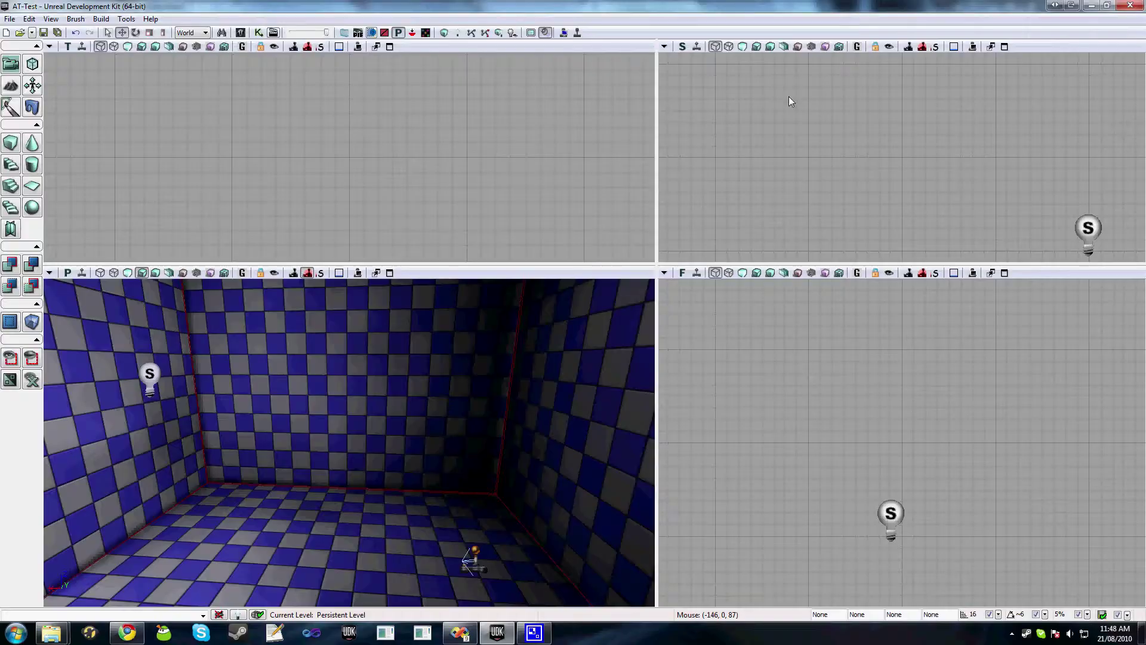
Start Play In Editor and run the testslot console command.
{"action": "left_click", "coordinate": [577, 33]}
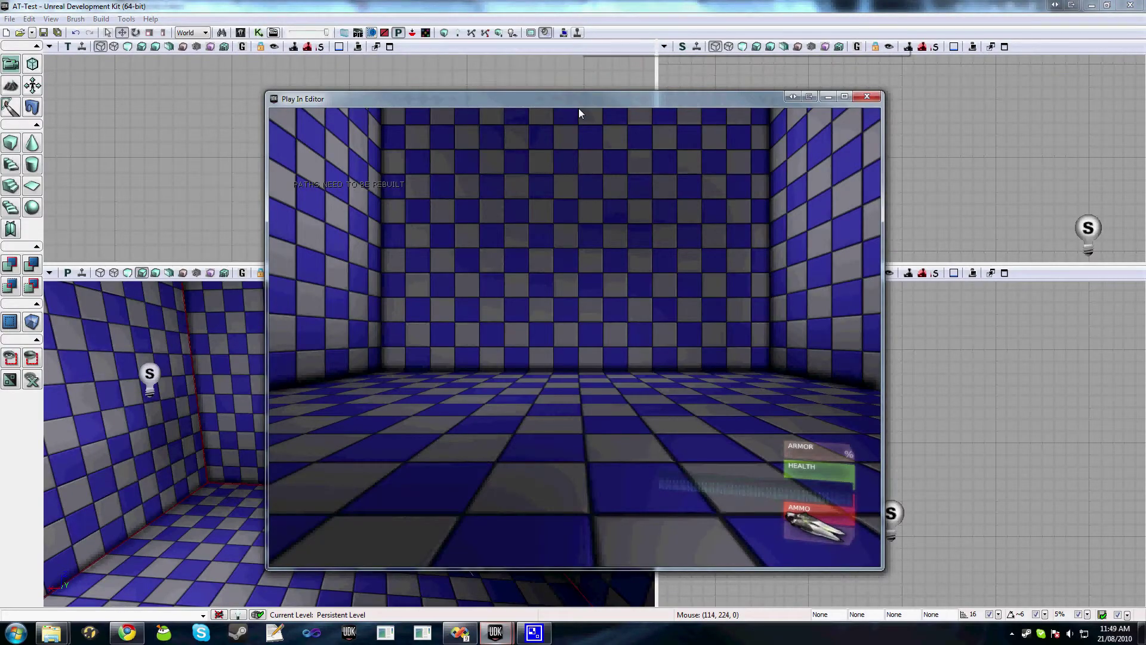
{"action": "key", "text": "Tab"}
{"action": "type", "text": "teamtalk"}
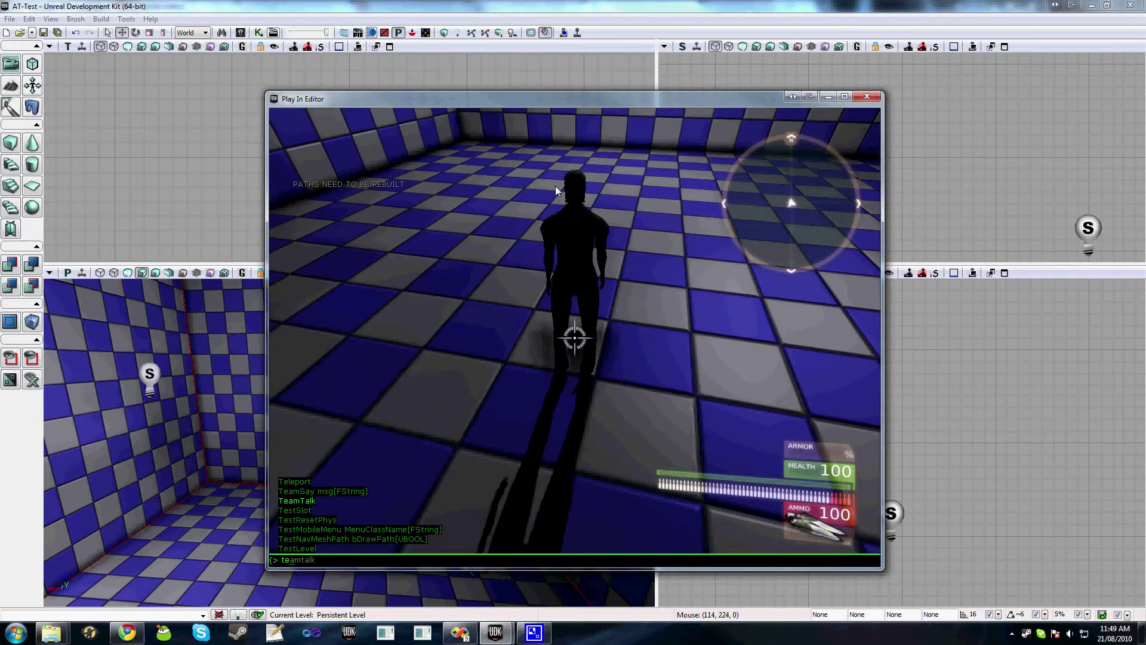
{"action": "key", "text": "Down"}
{"action": "key", "text": "Return"}
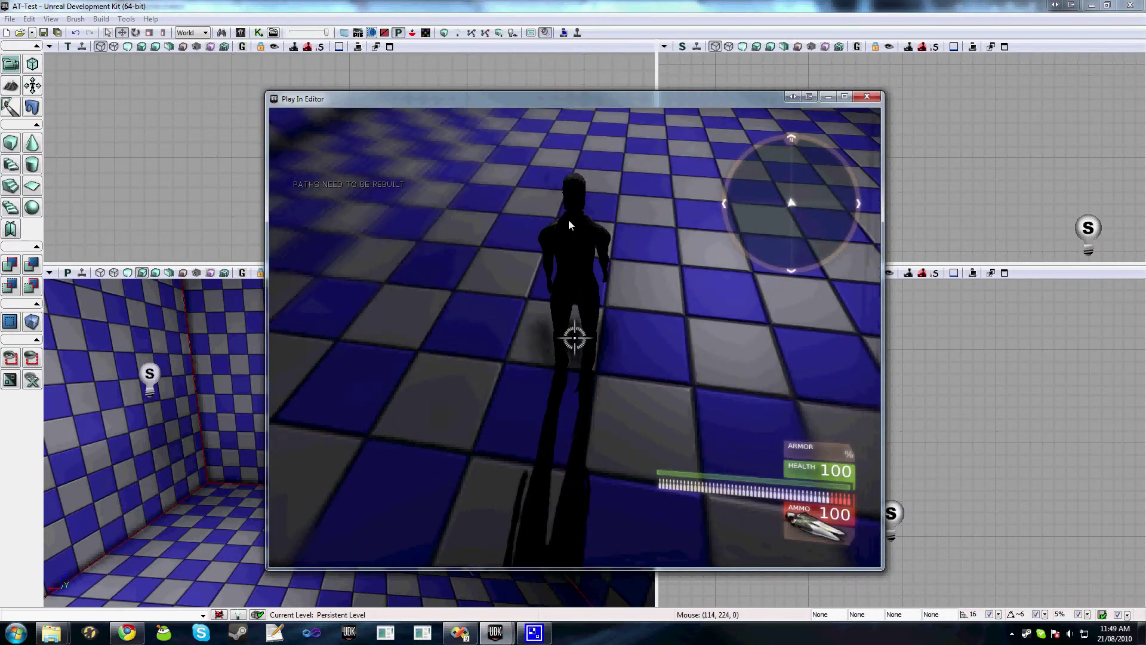
Rerun testslot twice from the console history, then close the console.
{"action": "mouse_move", "coordinate": [598, 186]}
{"action": "key", "text": "Tab"}
{"action": "key", "text": "Up"}
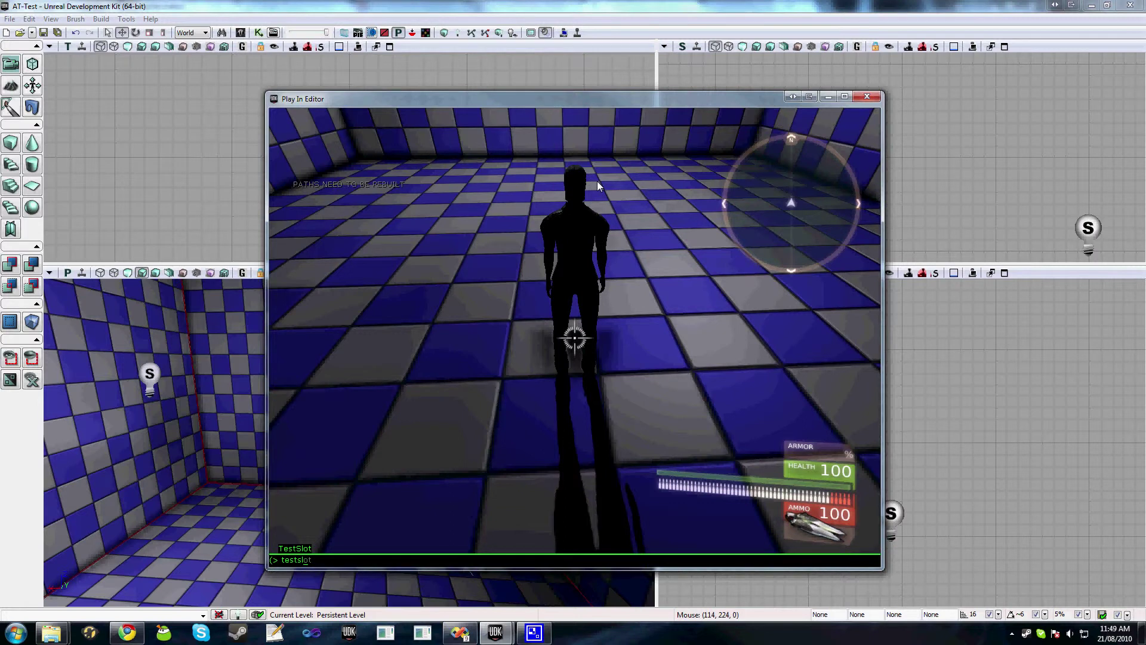
{"action": "key", "text": "Return"}
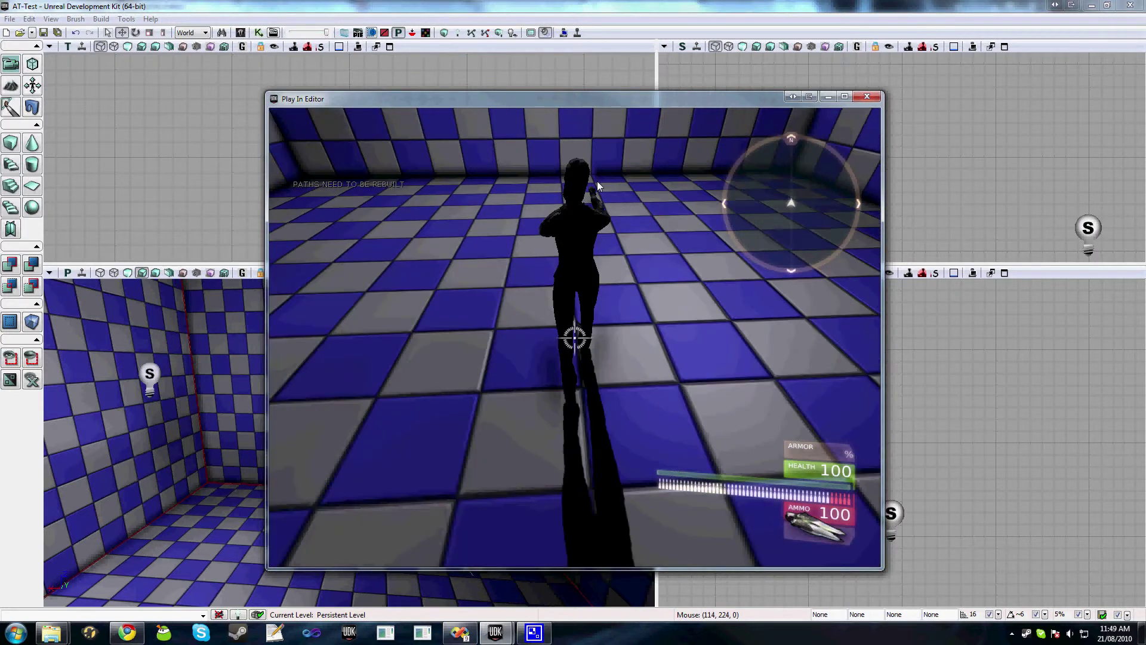
{"action": "key", "text": "Tab"}
{"action": "key", "text": "Up"}
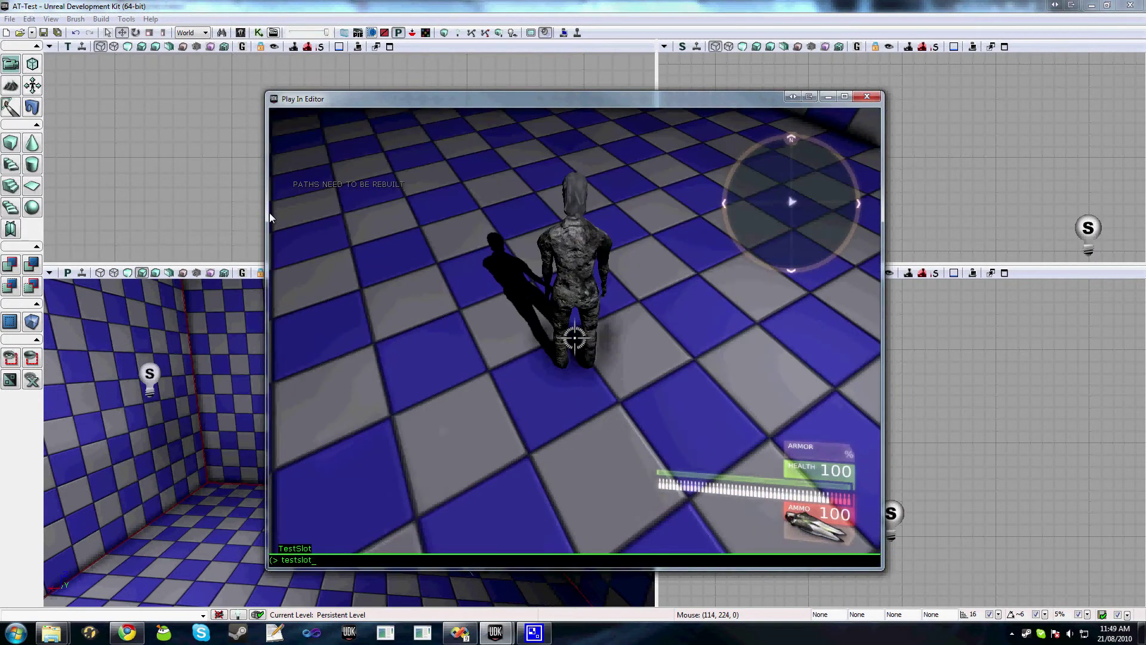
{"action": "key", "text": "Return"}
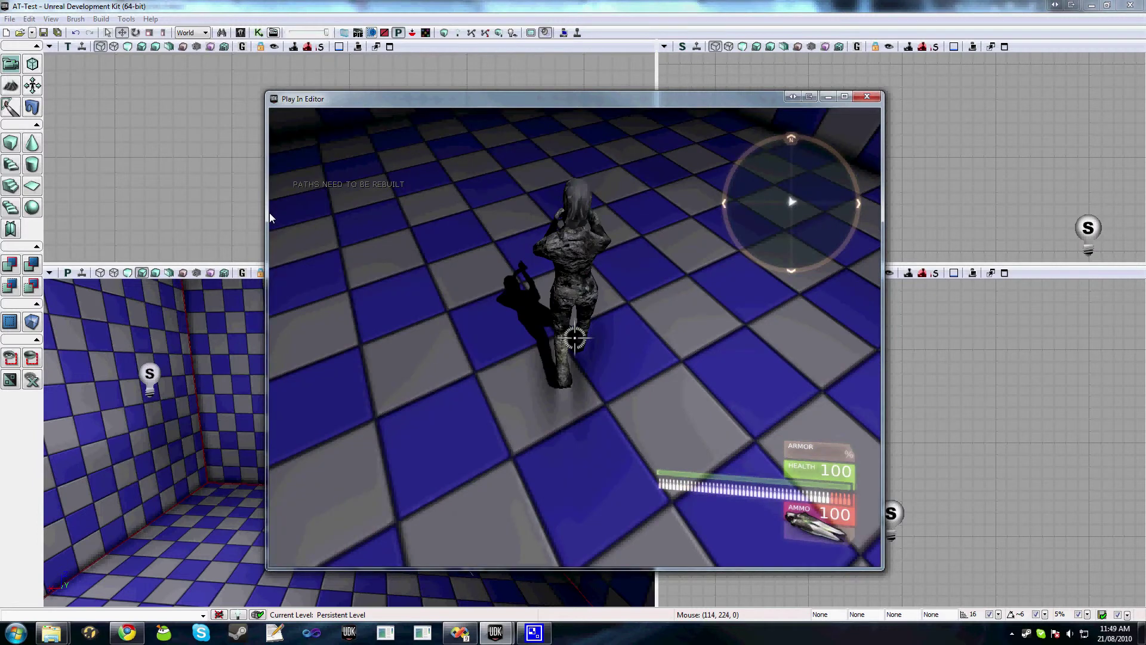
{"action": "key", "text": "Tab"}
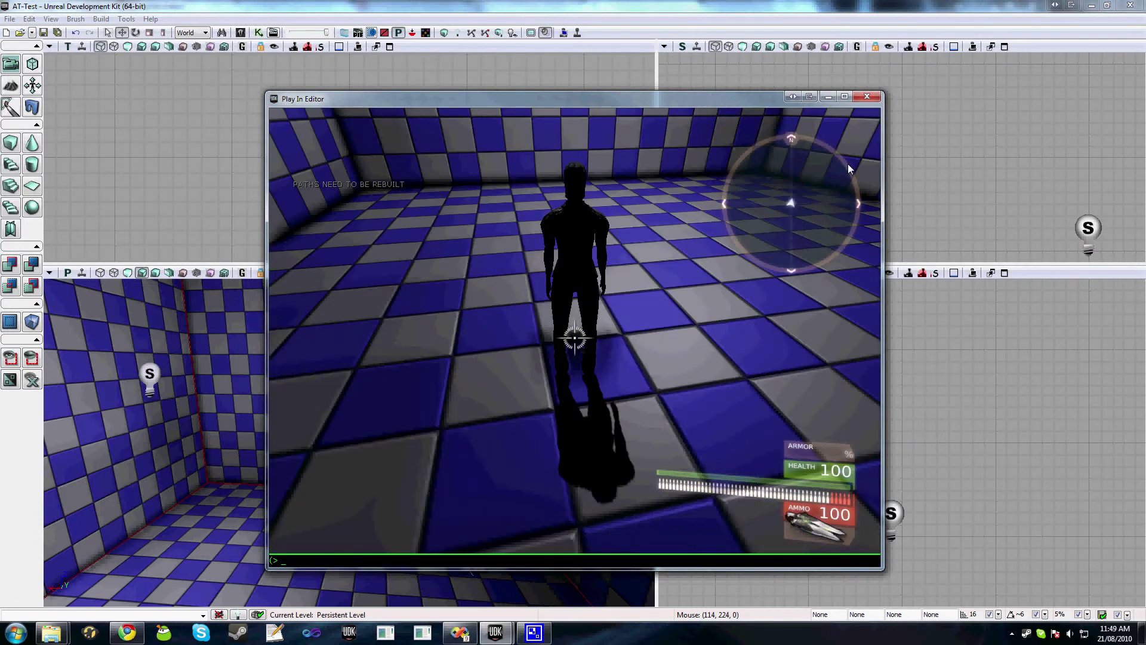
{"action": "key", "text": "Escape"}
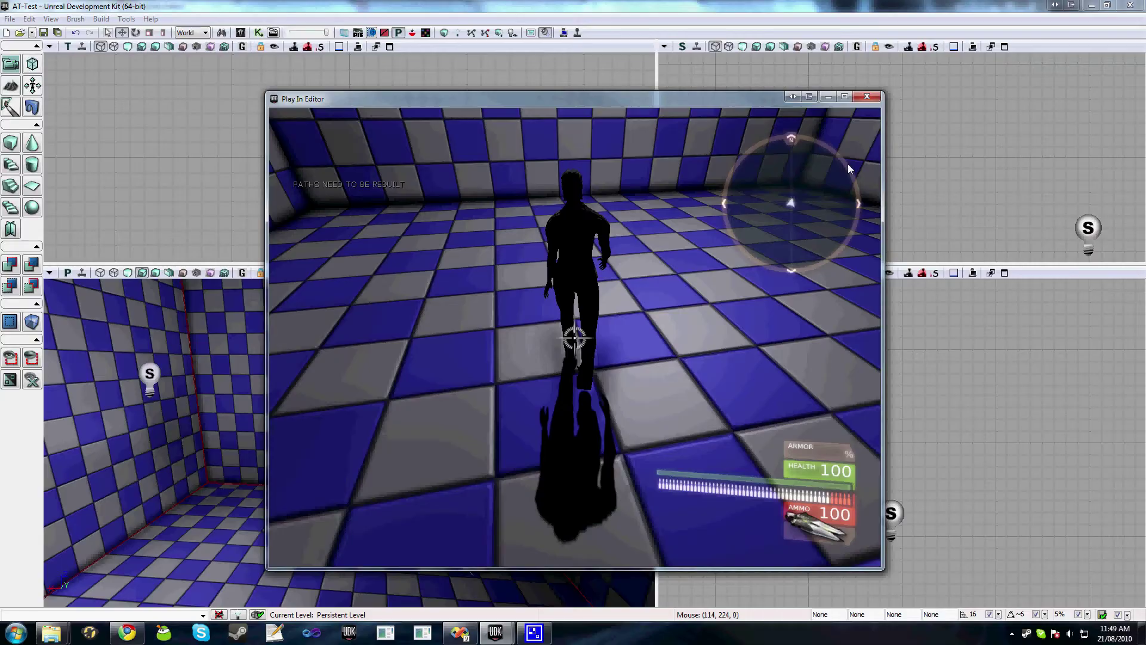